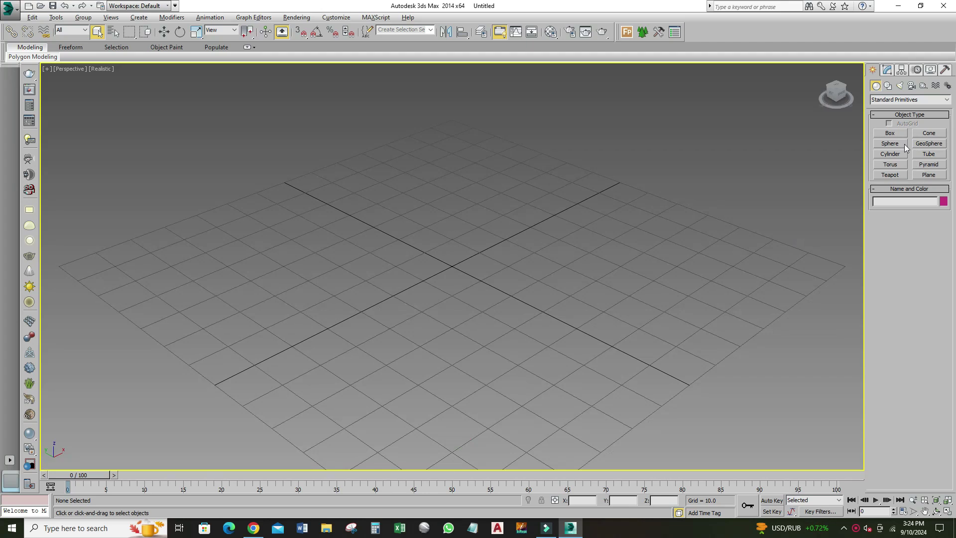
Step: Switch the Create panel to Extended Primitives and pick ChamferBox
{"action": "left_click", "coordinate": [897, 101]}
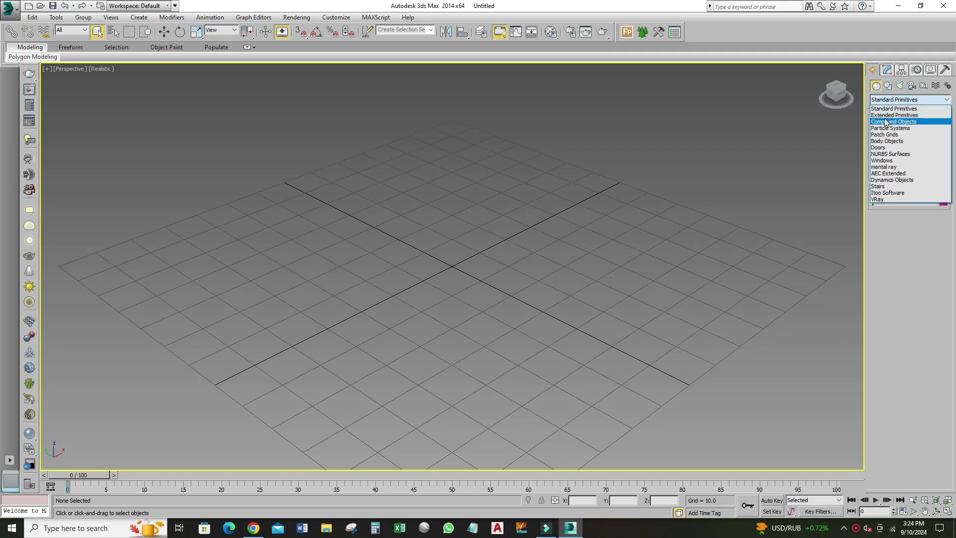
{"action": "left_click", "coordinate": [894, 115]}
{"action": "left_click", "coordinate": [890, 143]}
{"action": "scroll", "coordinate": [453, 328], "scroll_direction": "down", "scroll_amount": 2}
{"action": "scroll", "coordinate": [451, 260], "scroll_direction": "down", "scroll_amount": 2}
{"action": "scroll", "coordinate": [457, 289], "scroll_direction": "down", "scroll_amount": 2}
{"action": "scroll", "coordinate": [461, 262], "scroll_direction": "down", "scroll_amount": 2}
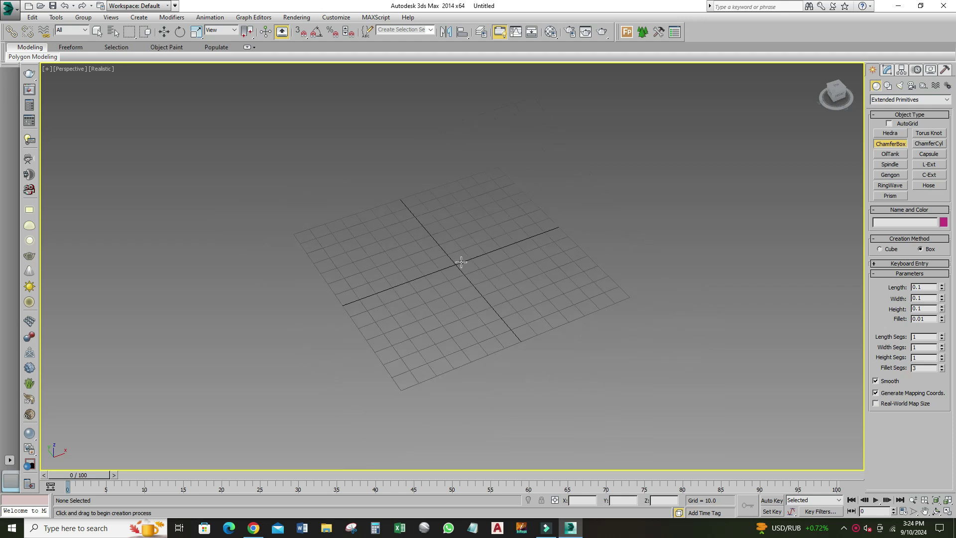
Step: Drag out a first trial chamfer box, then discard it
{"action": "left_click_drag", "start_coordinate": [470, 203], "coordinate": [442, 387]}
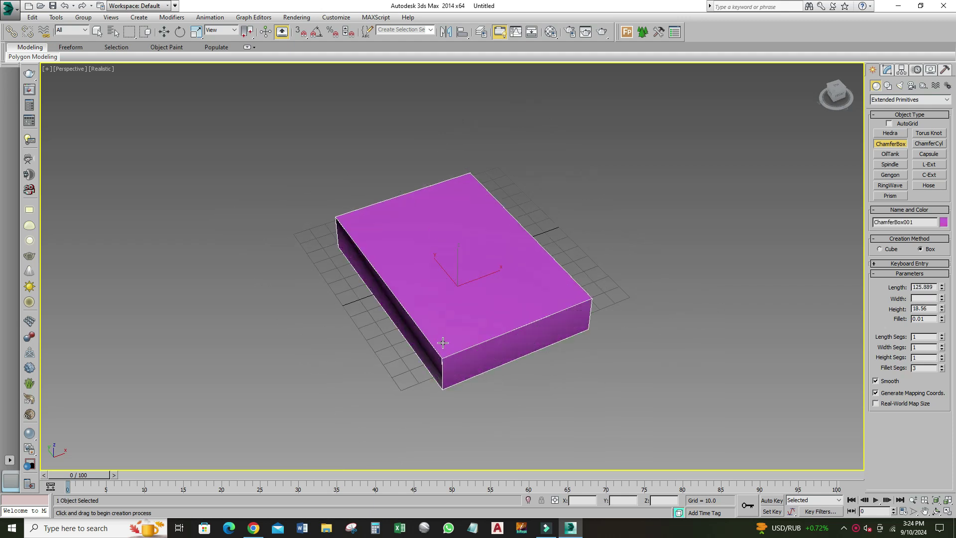
{"action": "middle_click_drag", "start_coordinate": [444, 323], "coordinate": [449, 297], "text": "alt"}
{"action": "left_click", "coordinate": [449, 297]}
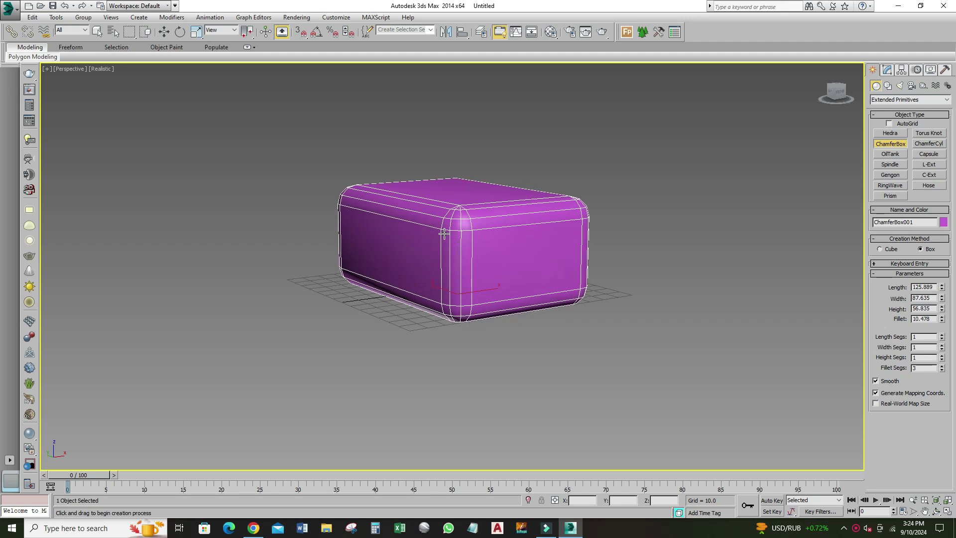
{"action": "middle_click_drag", "start_coordinate": [443, 232], "coordinate": [481, 334], "text": "alt"}
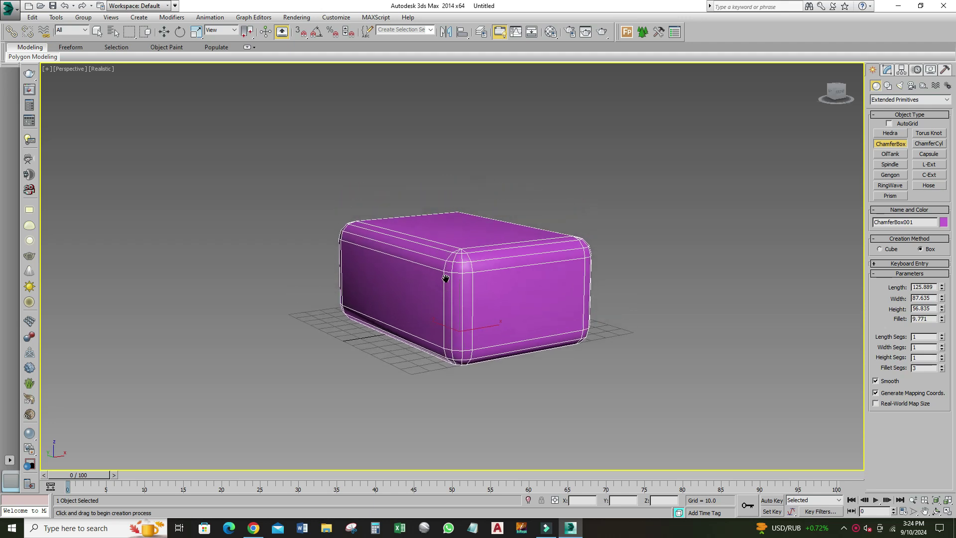
{"action": "right_click", "coordinate": [482, 334]}
Step: Draw a rounded chamfer box of 113.149 × 83.406 × 29.007 with fillet 4.337
{"action": "left_click_drag", "start_coordinate": [452, 301], "coordinate": [422, 408]}
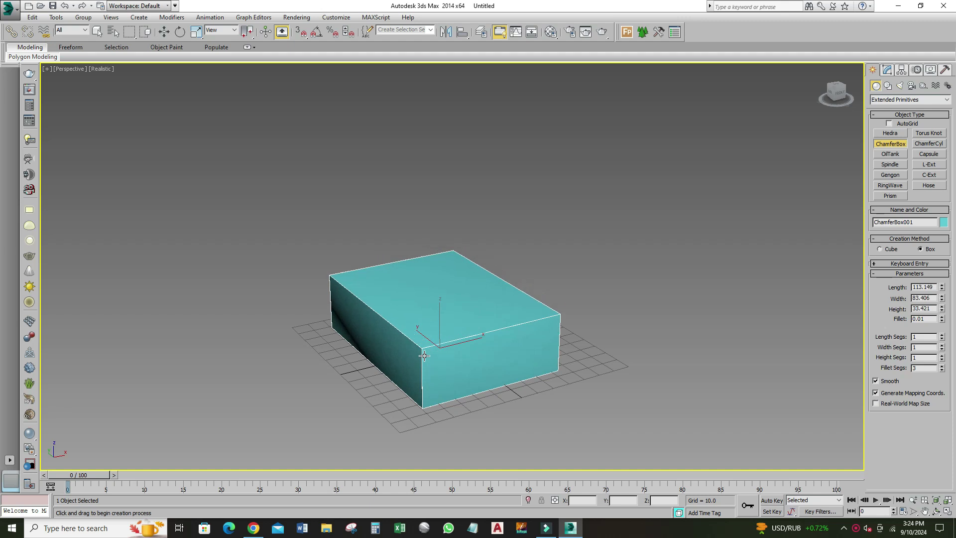
{"action": "left_click", "coordinate": [423, 361]}
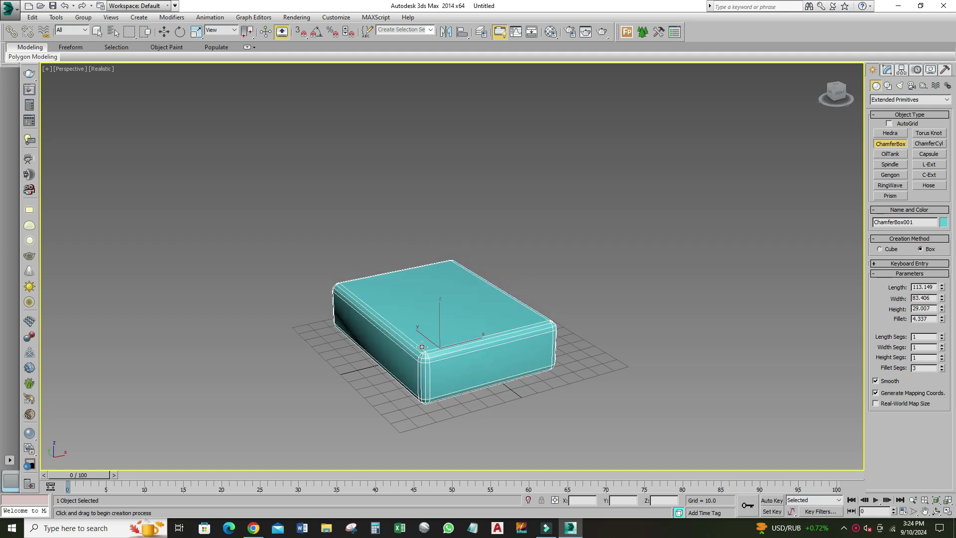
{"action": "left_click", "coordinate": [422, 347]}
{"action": "middle_click_drag", "start_coordinate": [422, 347], "coordinate": [478, 349], "text": "alt"}
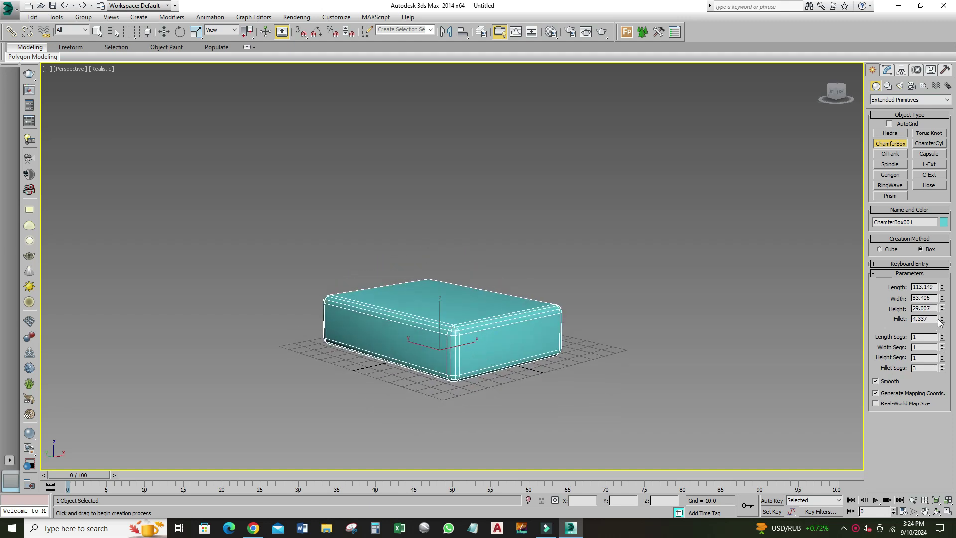
{"action": "double_click", "coordinate": [935, 287]}
{"action": "scroll", "coordinate": [465, 306], "scroll_direction": "up", "scroll_amount": 3}
Step: Set the chamfer box Length to 90
{"action": "left_click", "coordinate": [934, 286]}
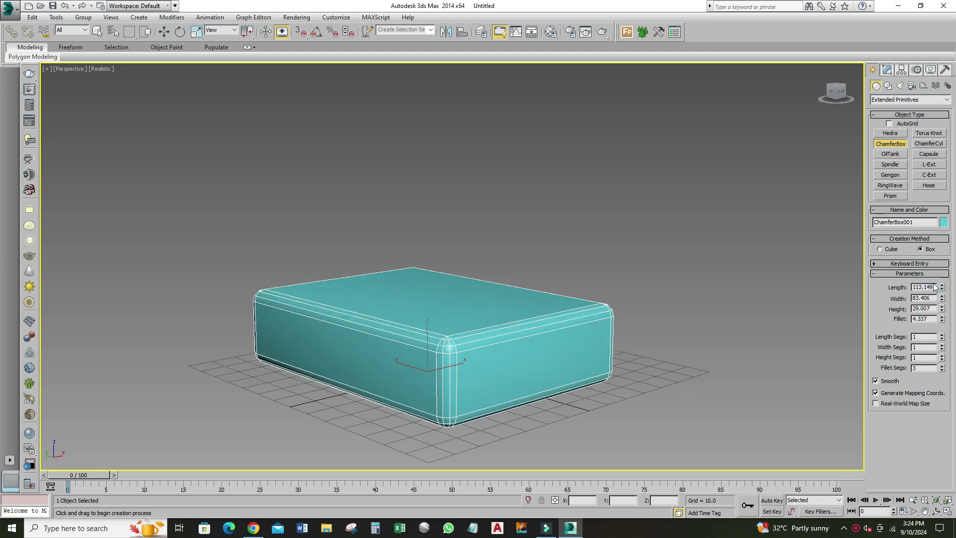
{"action": "double_click", "coordinate": [935, 287]}
{"action": "type", "text": "75"}
{"action": "key", "text": "Return"}
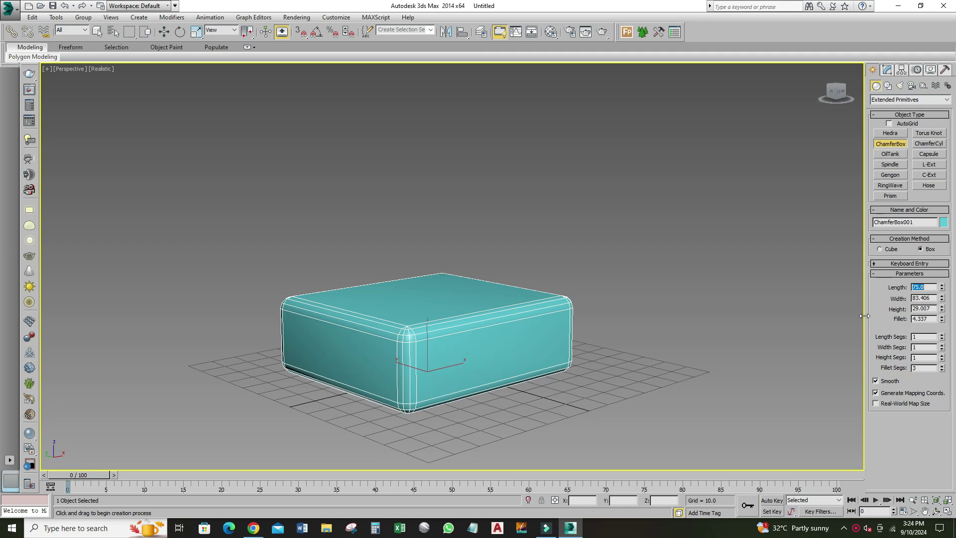
{"action": "left_click_drag", "start_coordinate": [933, 287], "coordinate": [886, 297]}
{"action": "type", "text": "90"}
{"action": "key", "text": "Return"}
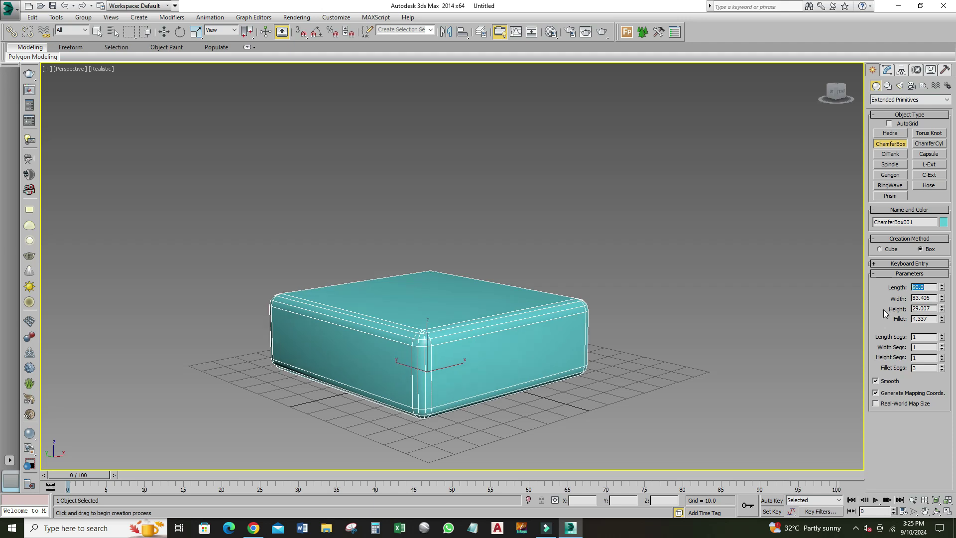
Step: Set Width 75, Height 20 and reduce the Fillet to 2.125
{"action": "double_click", "coordinate": [932, 299]}
{"action": "type", "text": "75"}
{"action": "key", "text": "Return"}
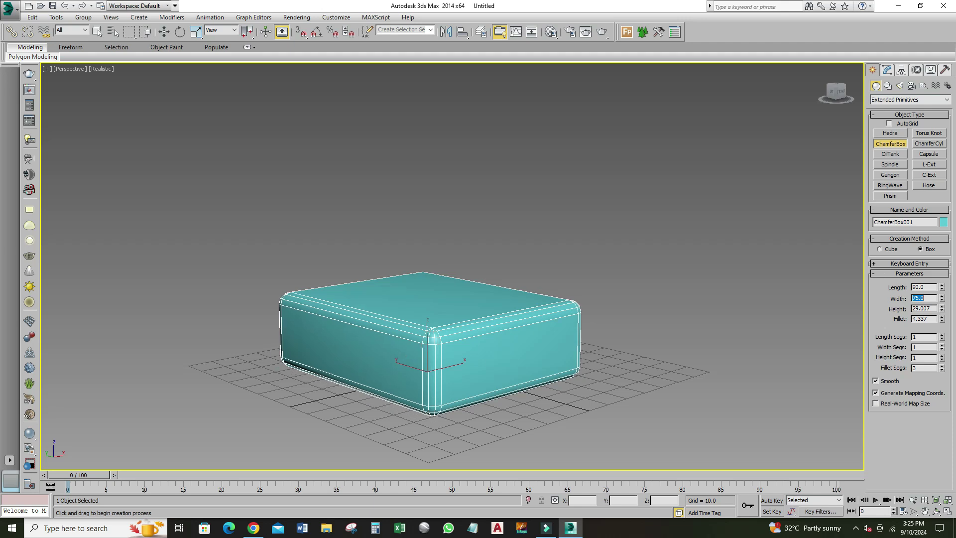
{"action": "double_click", "coordinate": [933, 310]}
{"action": "type", "text": "20"}
{"action": "key", "text": "Return"}
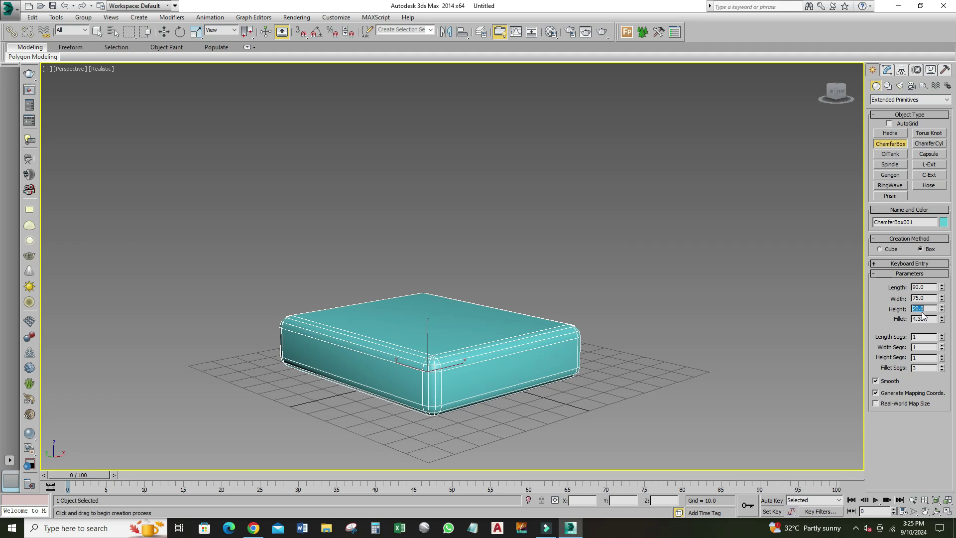
{"action": "scroll", "coordinate": [468, 358], "scroll_direction": "up", "scroll_amount": 3}
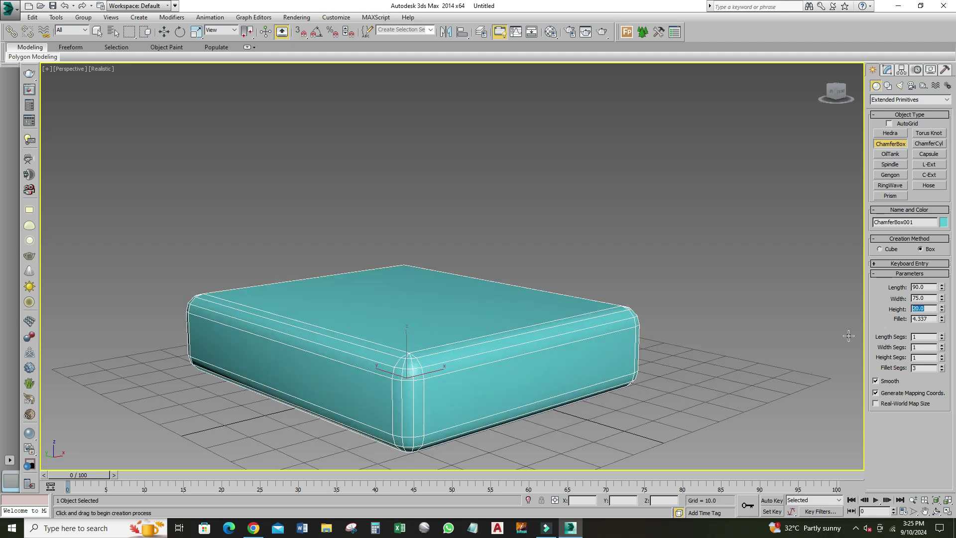
{"action": "left_click", "coordinate": [945, 319]}
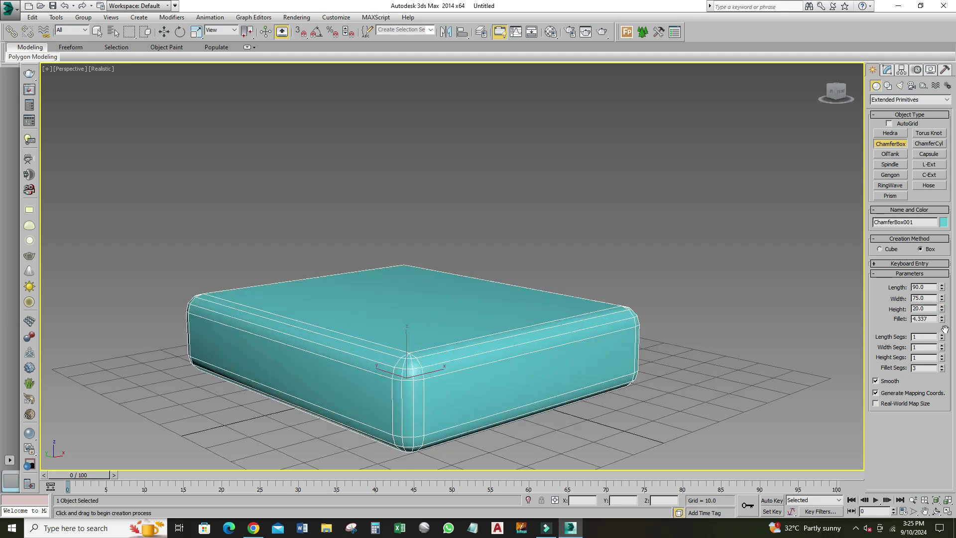
{"action": "left_click_drag", "start_coordinate": [942, 322], "coordinate": [940, 347]}
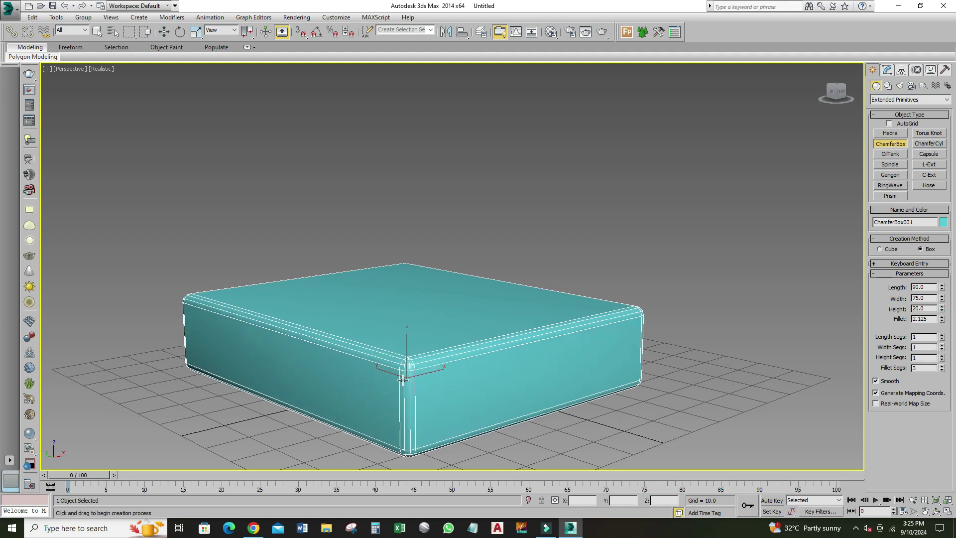
{"action": "mouse_move", "coordinate": [404, 357]}
{"action": "middle_mouse_down", "text": "alt"}
{"action": "mouse_move", "coordinate": [469, 372]}
{"action": "mouse_move", "coordinate": [499, 331]}
{"action": "middle_mouse_up", "text": "alt"}
Step: Shift-drag the box to clone an independent Copy beside it
{"action": "key", "text": "w"}
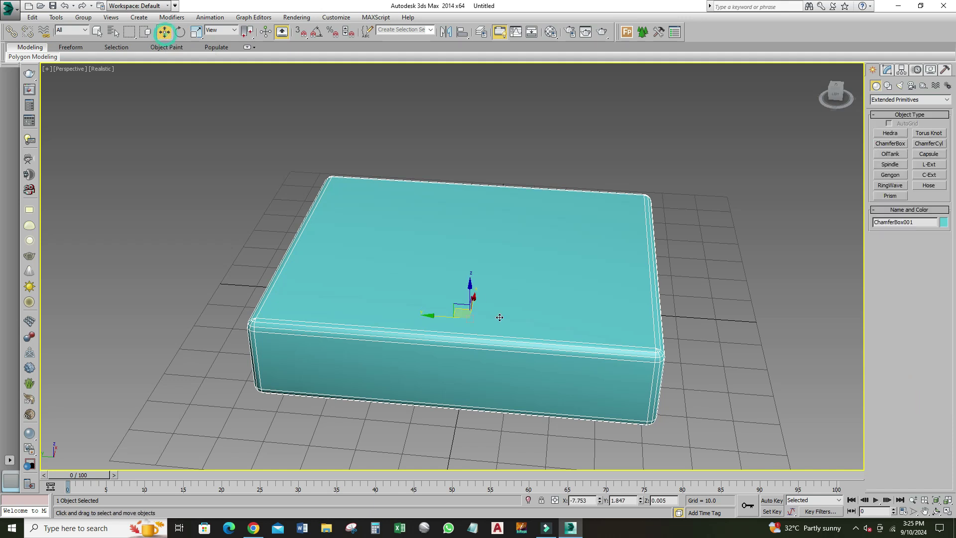
{"action": "middle_click_drag", "start_coordinate": [443, 318], "coordinate": [443, 310]}
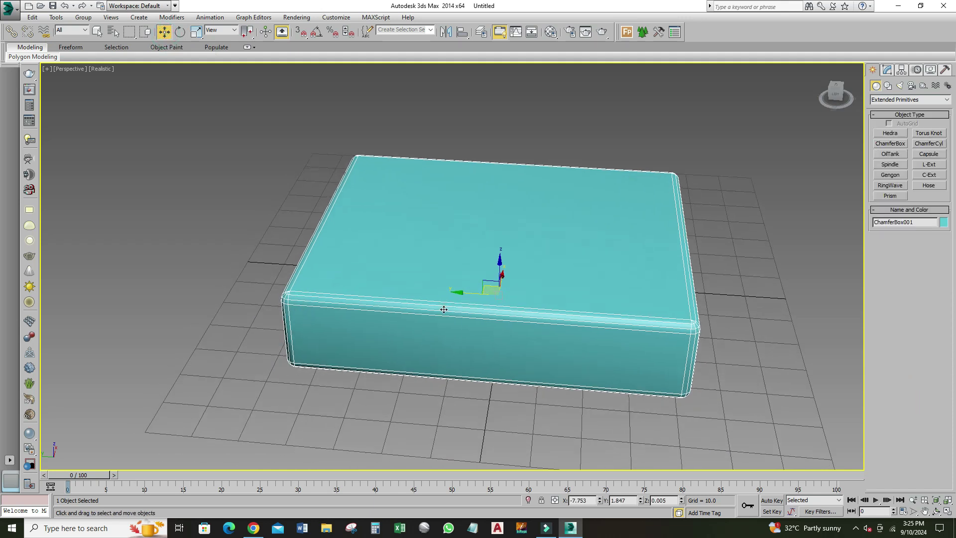
{"action": "mouse_move", "coordinate": [460, 293]}
{"action": "left_mouse_down"}
{"action": "mouse_move", "coordinate": [429, 290]}
{"action": "mouse_move", "coordinate": [440, 343]}
{"action": "mouse_move", "coordinate": [461, 321]}
{"action": "mouse_move", "coordinate": [80, 266]}
{"action": "left_mouse_up"}
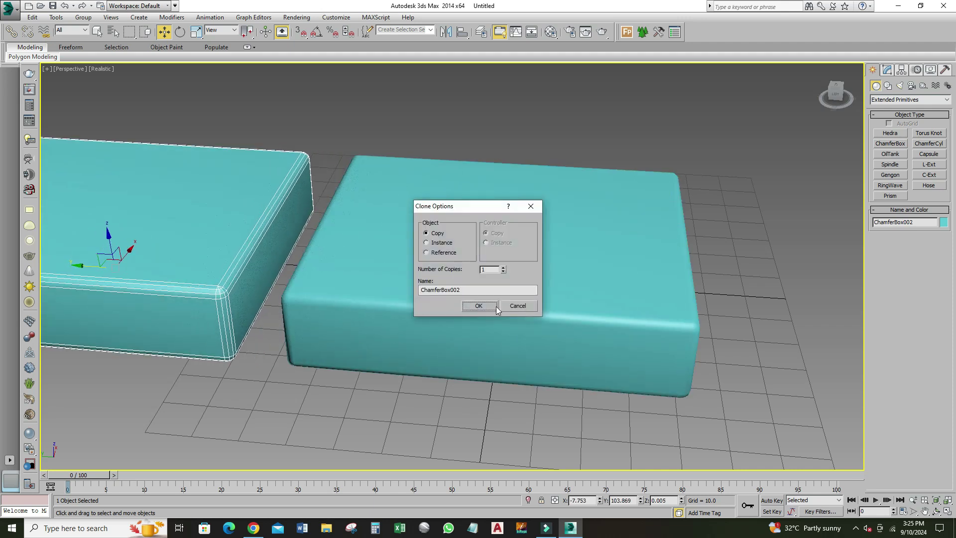
{"action": "left_click", "coordinate": [478, 305]}
Step: Give the copy Height 48 and Length 5 in the Modify panel
{"action": "left_click", "coordinate": [888, 72]}
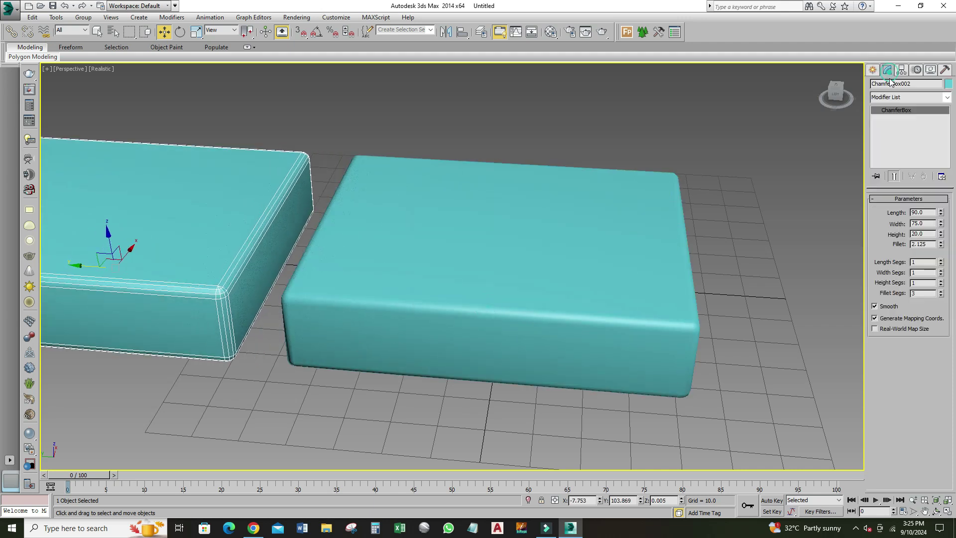
{"action": "left_click_drag", "start_coordinate": [931, 246], "coordinate": [921, 244]}
{"action": "double_click", "coordinate": [930, 235]}
{"action": "type", "text": "48"}
{"action": "key", "text": "Return"}
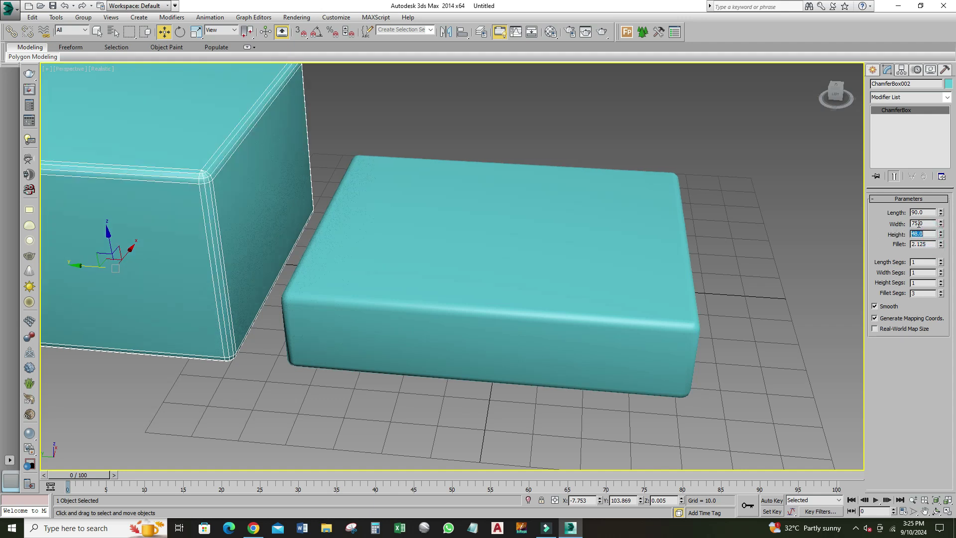
{"action": "double_click", "coordinate": [925, 212]}
{"action": "type", "text": "5"}
{"action": "key", "text": "Return"}
Step: Move the thin panel against the mattress end and switch the viewport to plain shading
{"action": "mouse_move", "coordinate": [349, 284]}
{"action": "middle_mouse_down", "text": "alt"}
{"action": "mouse_move", "coordinate": [324, 271]}
{"action": "mouse_move", "coordinate": [194, 258]}
{"action": "middle_mouse_up", "text": "alt"}
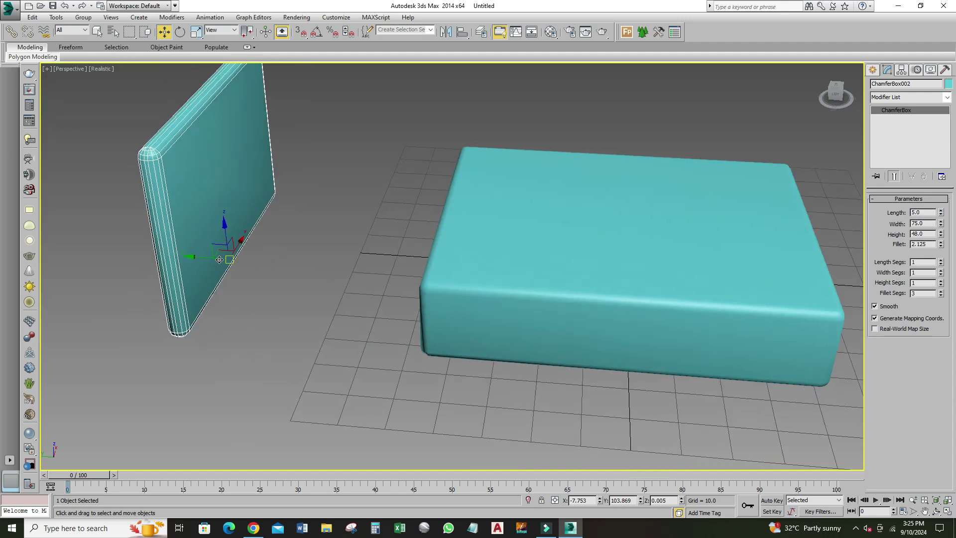
{"action": "mouse_move", "coordinate": [190, 257]}
{"action": "left_mouse_down"}
{"action": "mouse_move", "coordinate": [399, 292]}
{"action": "mouse_move", "coordinate": [392, 295]}
{"action": "mouse_move", "coordinate": [451, 337]}
{"action": "left_mouse_up"}
{"action": "mouse_move", "coordinate": [451, 337]}
{"action": "middle_mouse_down", "text": "alt"}
{"action": "mouse_move", "coordinate": [395, 301]}
{"action": "mouse_move", "coordinate": [397, 309]}
{"action": "middle_mouse_up", "text": "alt"}
{"action": "left_click", "coordinate": [118, 75]}
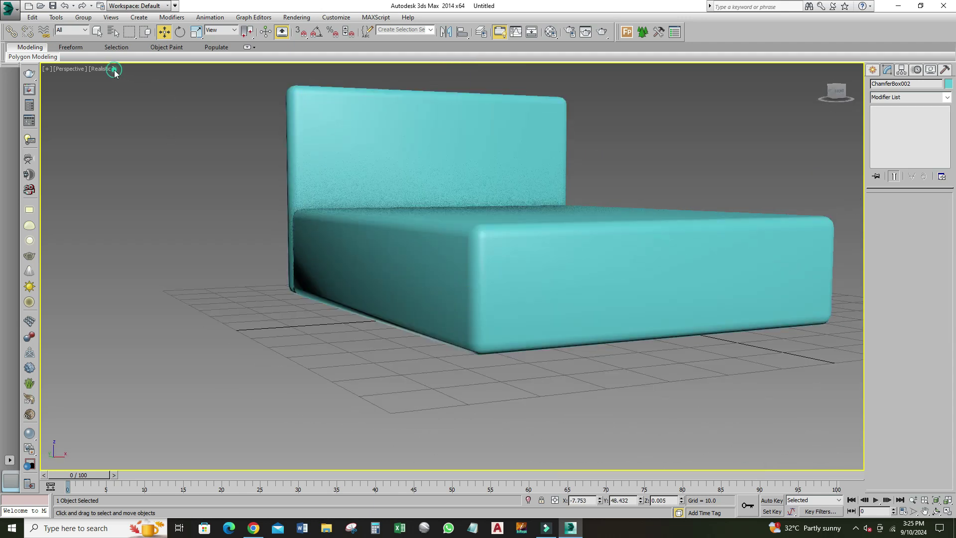
{"action": "left_click", "coordinate": [100, 69]}
{"action": "left_click", "coordinate": [112, 90]}
Step: Color the mattress and headboard white
{"action": "mouse_move", "coordinate": [286, 202]}
{"action": "middle_mouse_down", "text": "alt"}
{"action": "mouse_move", "coordinate": [409, 301]}
{"action": "mouse_move", "coordinate": [380, 241]}
{"action": "mouse_move", "coordinate": [502, 327]}
{"action": "mouse_move", "coordinate": [468, 281]}
{"action": "middle_mouse_up", "text": "alt"}
{"action": "left_click", "coordinate": [468, 282]}
{"action": "scroll", "coordinate": [467, 282], "scroll_direction": "down", "scroll_amount": 4}
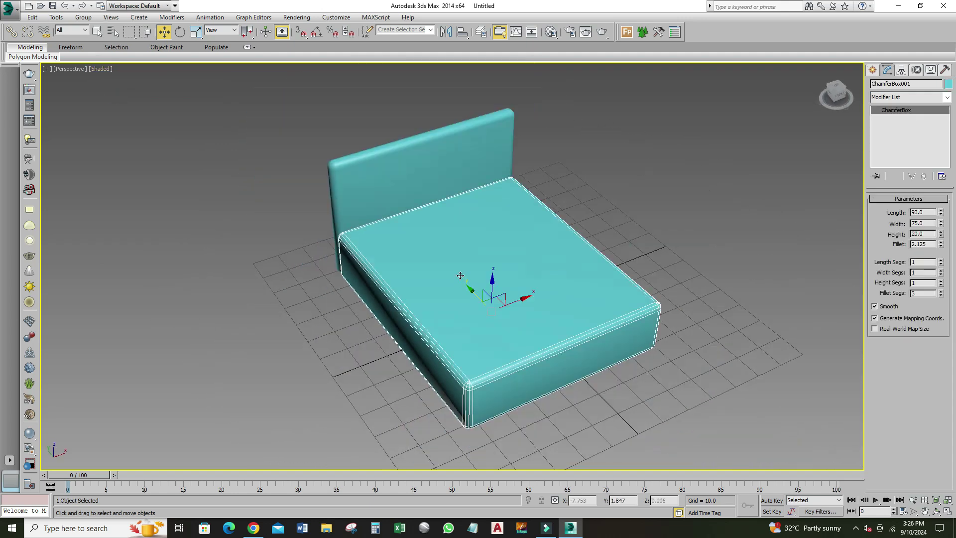
{"action": "left_click", "coordinate": [428, 177], "text": "ctrl"}
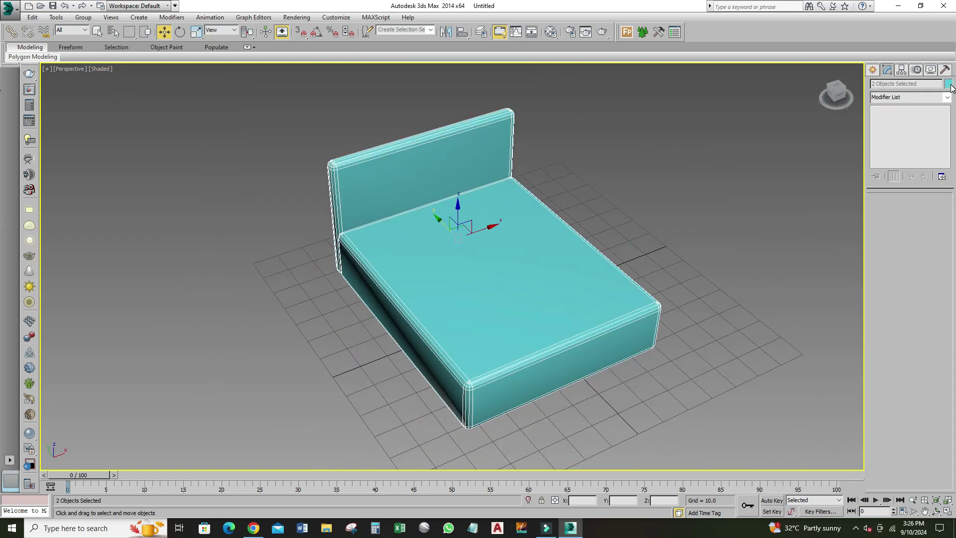
{"action": "left_click", "coordinate": [949, 84]}
{"action": "left_click", "coordinate": [566, 285]}
{"action": "left_click", "coordinate": [534, 319]}
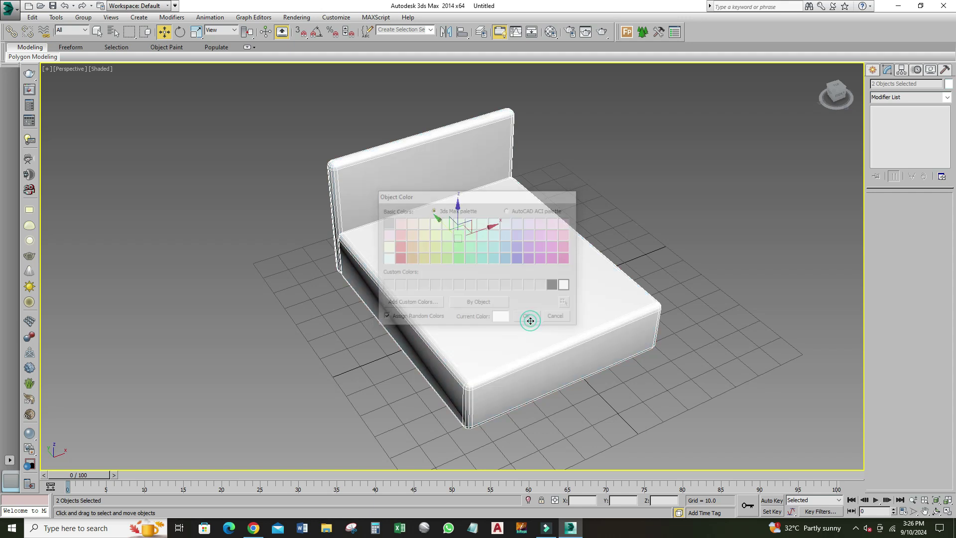
Step: Return to the Create panel and open the primitive category list
{"action": "left_click", "coordinate": [871, 69]}
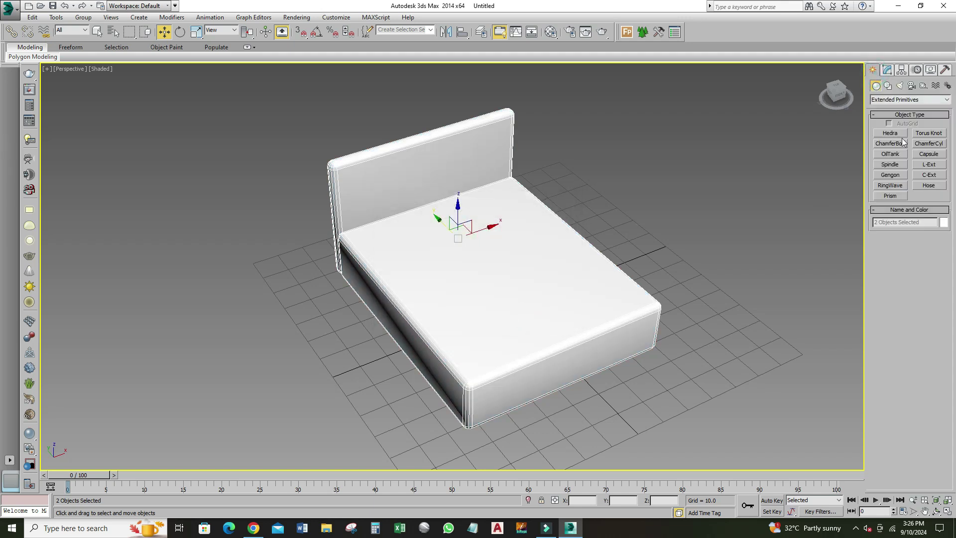
{"action": "left_click", "coordinate": [892, 100]}
{"action": "left_click", "coordinate": [890, 103]}
Step: Draw a 107.506 × 119.855 plane over the bed in the maximized Top view
{"action": "left_click", "coordinate": [891, 108]}
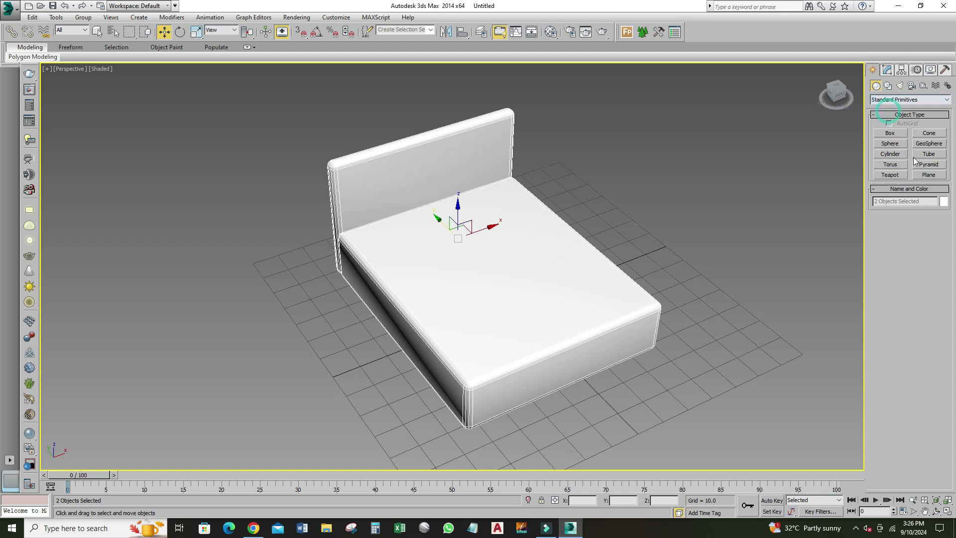
{"action": "left_click", "coordinate": [923, 173]}
{"action": "key", "text": "alt+w"}
{"action": "key", "text": "alt+w"}
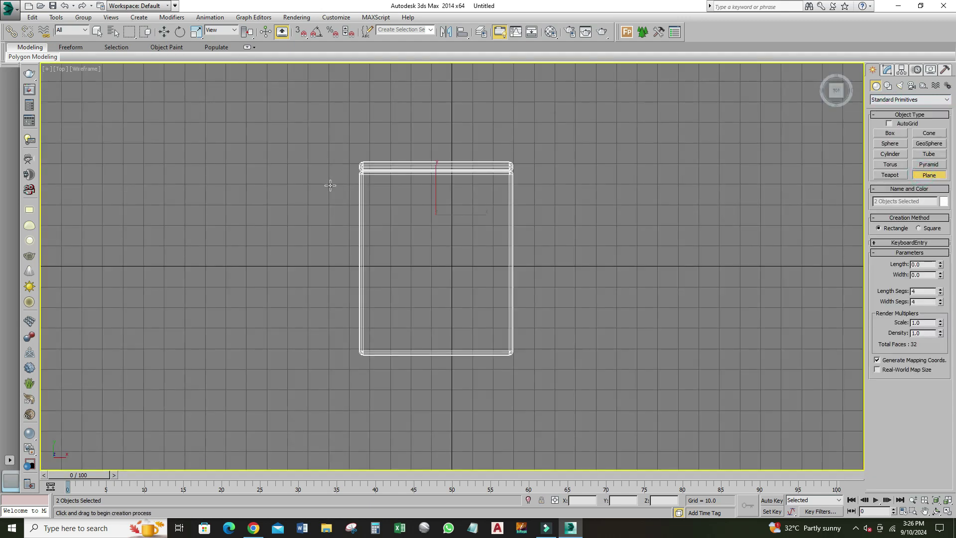
{"action": "middle_click_drag", "start_coordinate": [330, 185], "coordinate": [327, 171]}
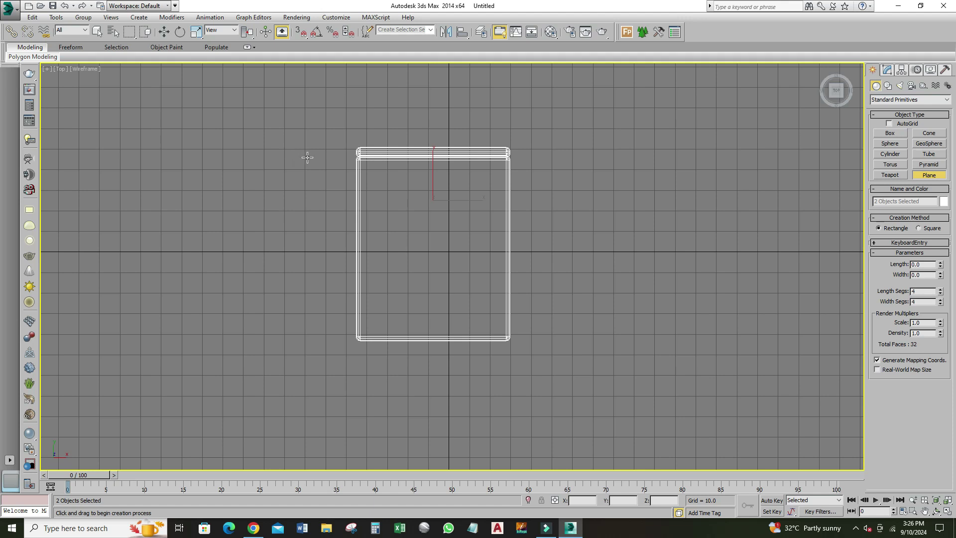
{"action": "left_click_drag", "start_coordinate": [312, 157], "coordinate": [558, 377]}
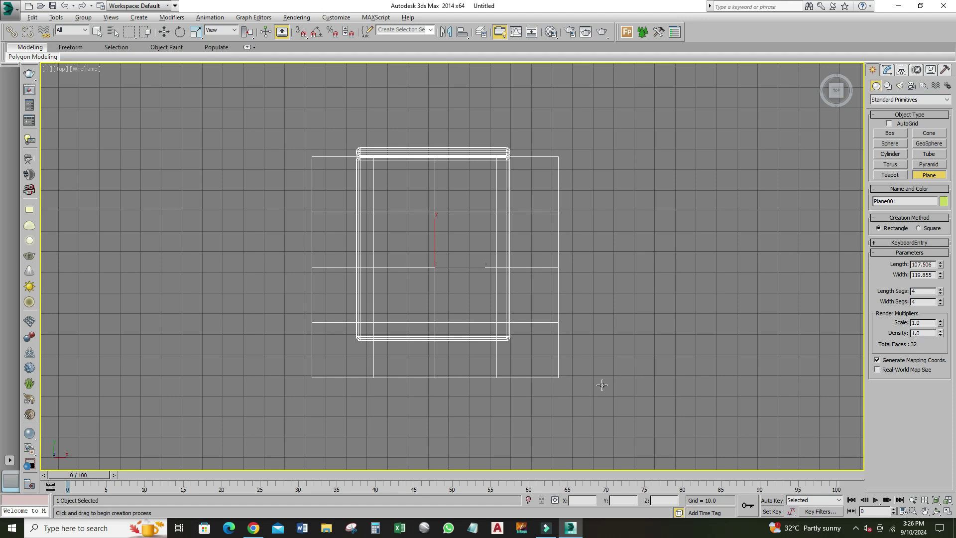
Step: Raise the plane to Z 36 in the Perspective view
{"action": "key", "text": "p"}
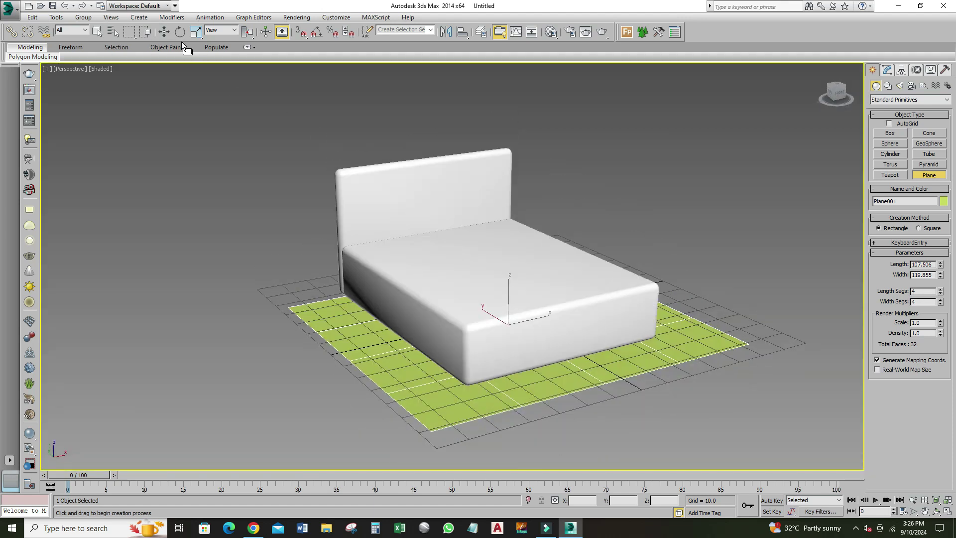
{"action": "left_click", "coordinate": [164, 32]}
{"action": "double_click", "coordinate": [666, 501]}
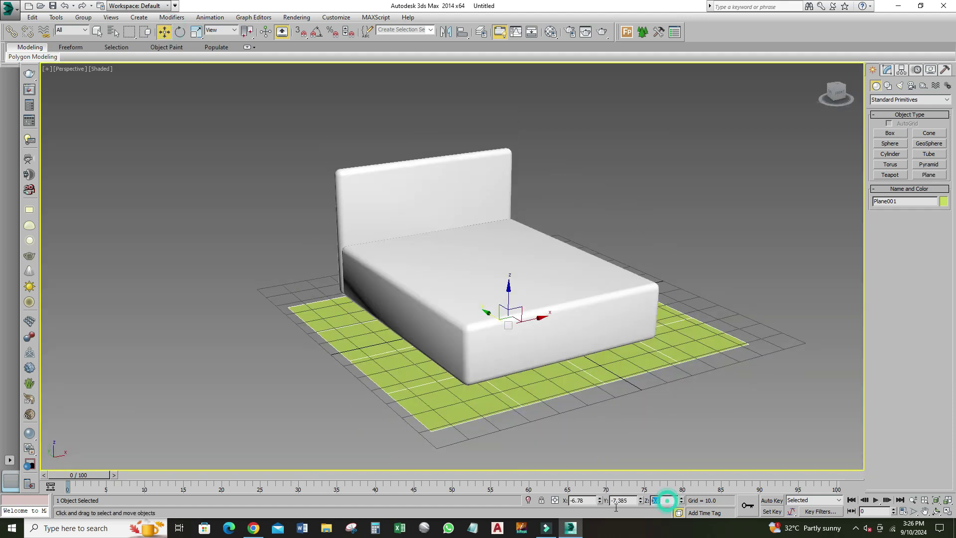
{"action": "type", "text": "36"}
{"action": "key", "text": "Return"}
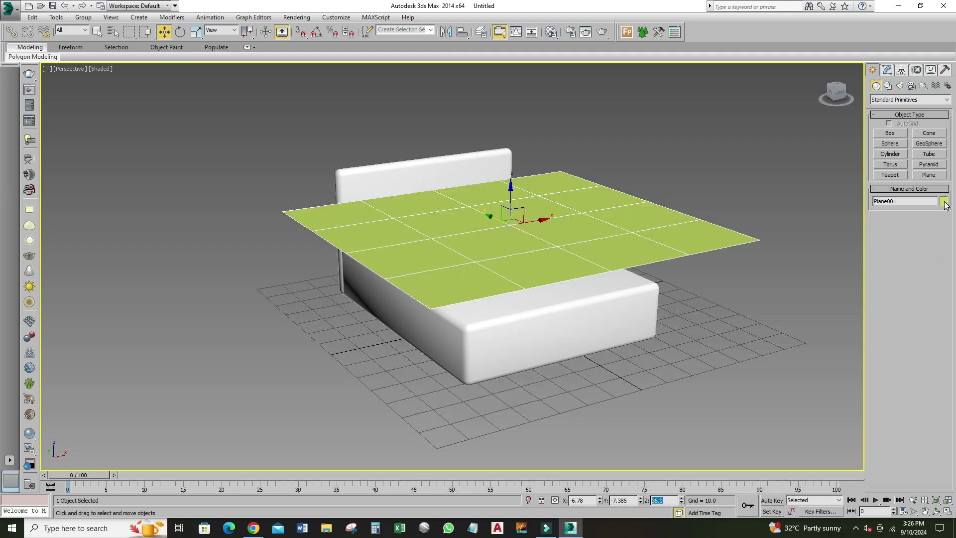
Step: Make the plane's object colour white
{"action": "left_click", "coordinate": [943, 202]}
{"action": "left_click", "coordinate": [567, 285]}
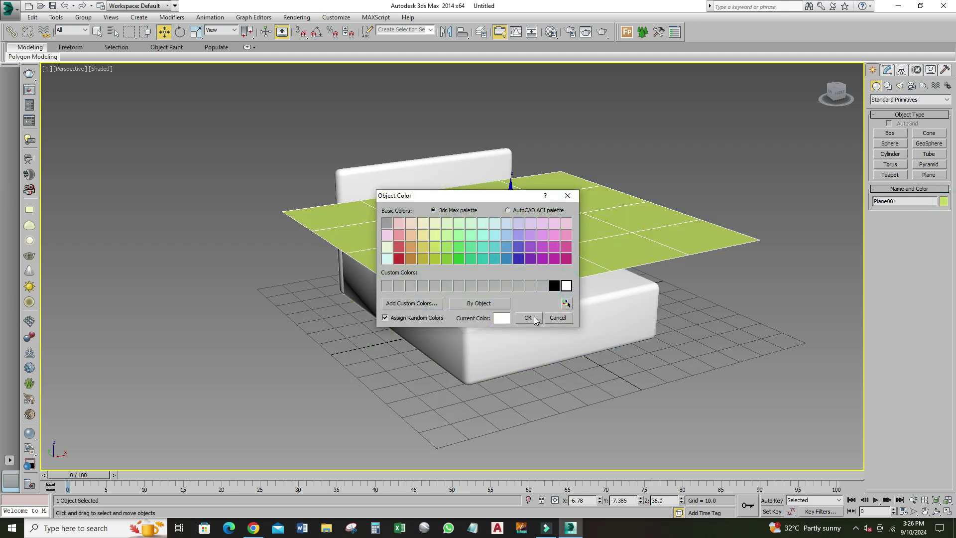
{"action": "left_click", "coordinate": [527, 318]}
{"action": "middle_click_drag", "start_coordinate": [529, 320], "coordinate": [542, 324], "text": "alt"}
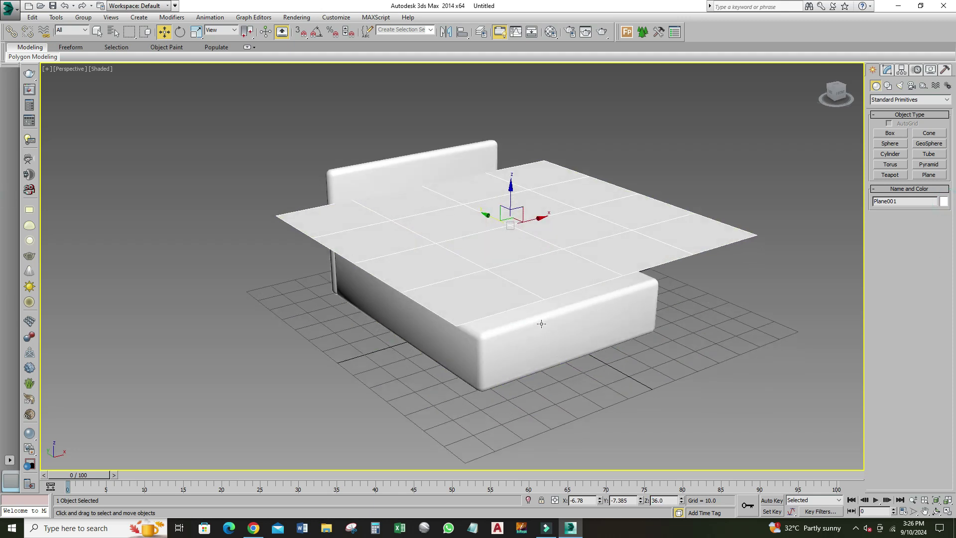
{"action": "left_click", "coordinate": [888, 71]}
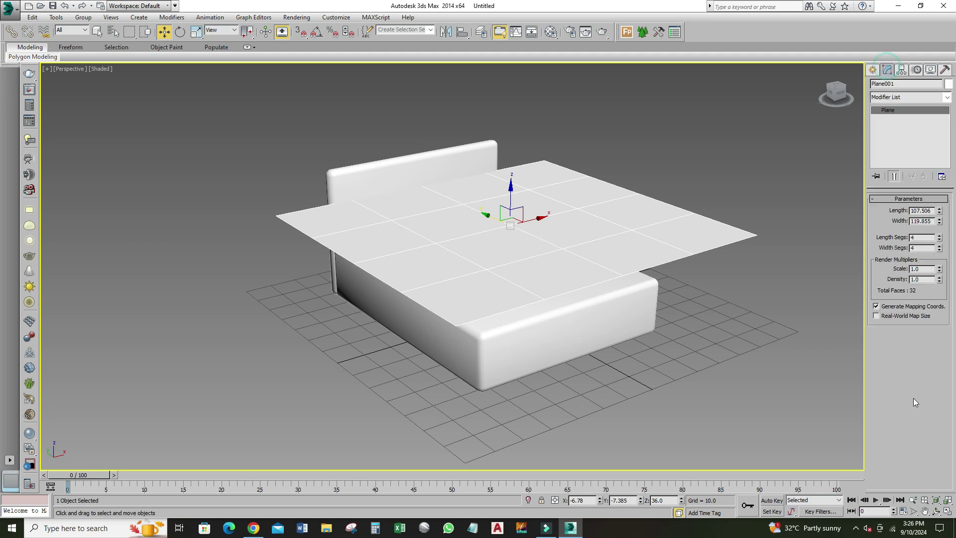
Step: Set the plane's Length Segs and Width Segs to 100 each
{"action": "double_click", "coordinate": [921, 237]}
{"action": "type", "text": "100"}
{"action": "key", "text": "Return"}
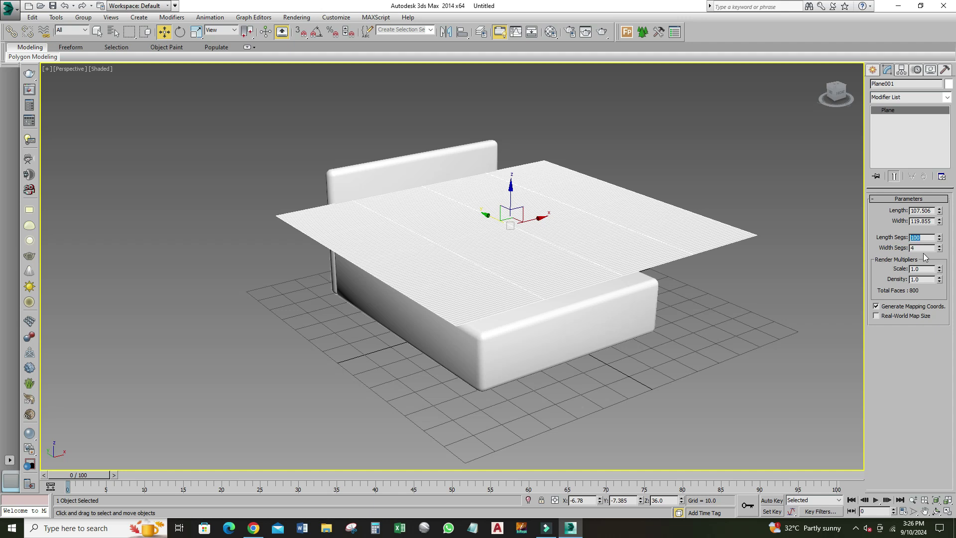
{"action": "double_click", "coordinate": [922, 248]}
{"action": "key", "text": "Return"}
{"action": "scroll", "coordinate": [576, 319], "scroll_direction": "up", "scroll_amount": 1}
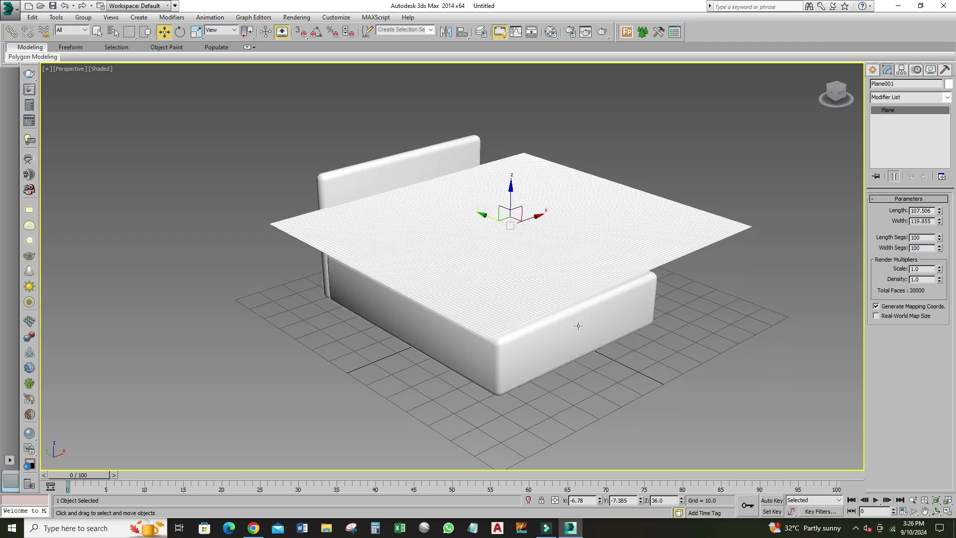
{"action": "scroll", "coordinate": [575, 324], "scroll_direction": "up", "scroll_amount": 2}
{"action": "scroll", "coordinate": [572, 331], "scroll_direction": "up", "scroll_amount": 1}
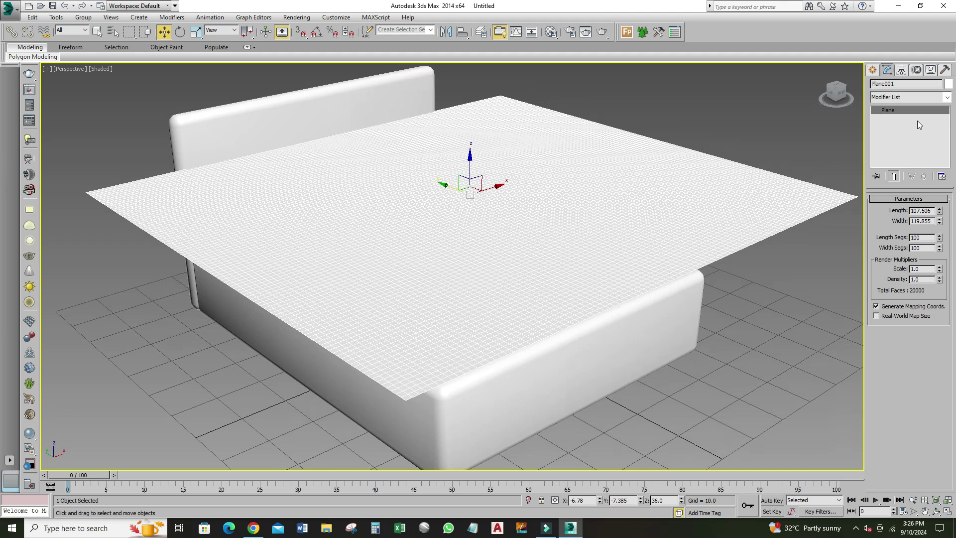
{"action": "left_click", "coordinate": [945, 98]}
Step: Add a Cloth modifier, with ChamferBox001 as collision object and Plane001 as cloth
{"action": "key", "text": "c"}
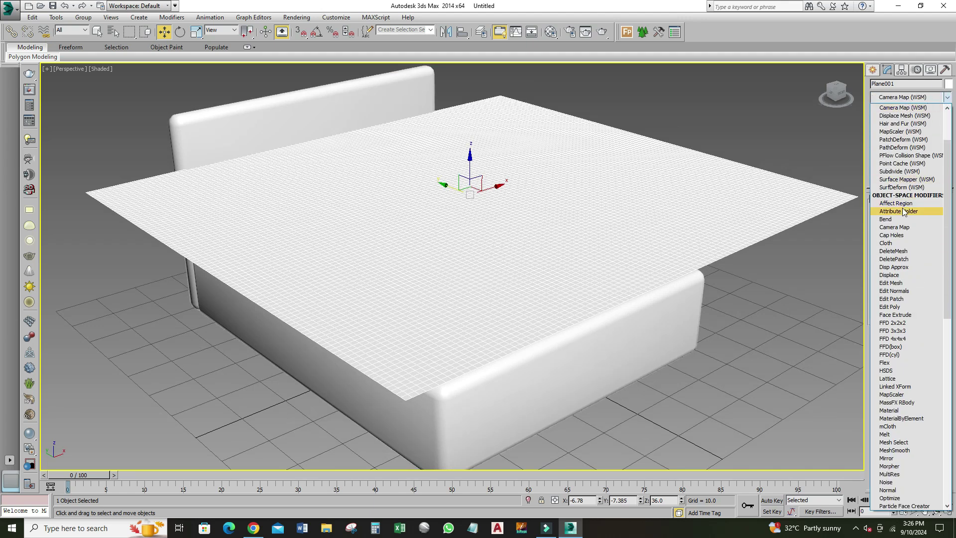
{"action": "left_click", "coordinate": [895, 243]}
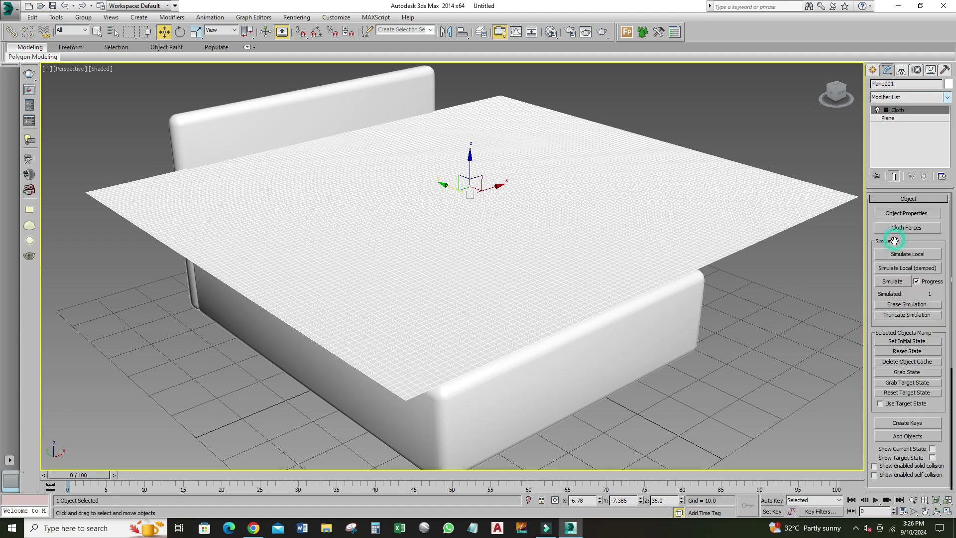
{"action": "left_click", "coordinate": [901, 213]}
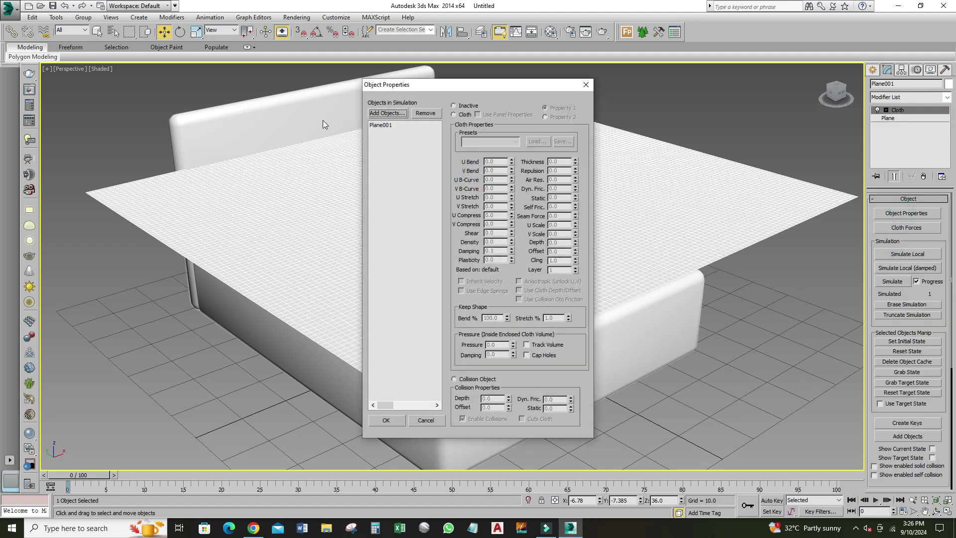
{"action": "left_click", "coordinate": [386, 114]}
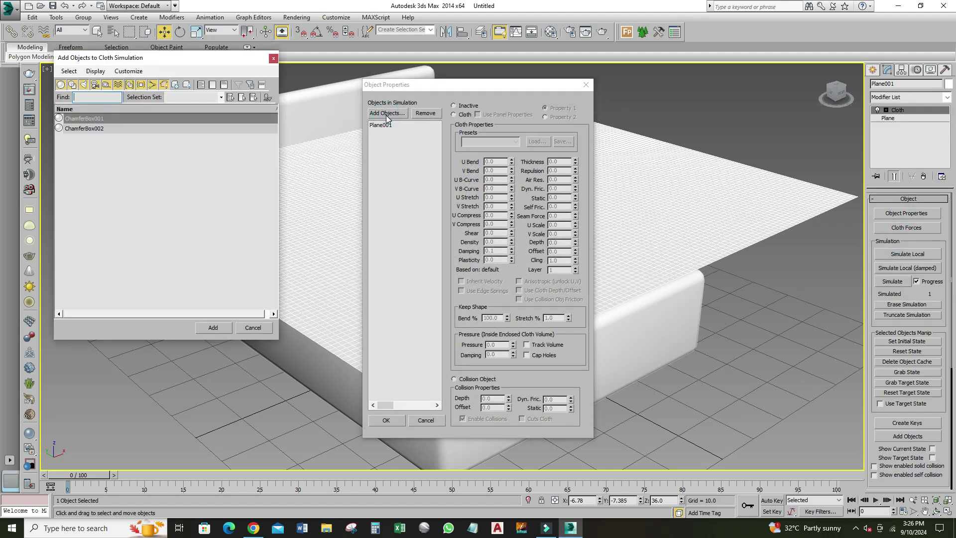
{"action": "double_click", "coordinate": [93, 119]}
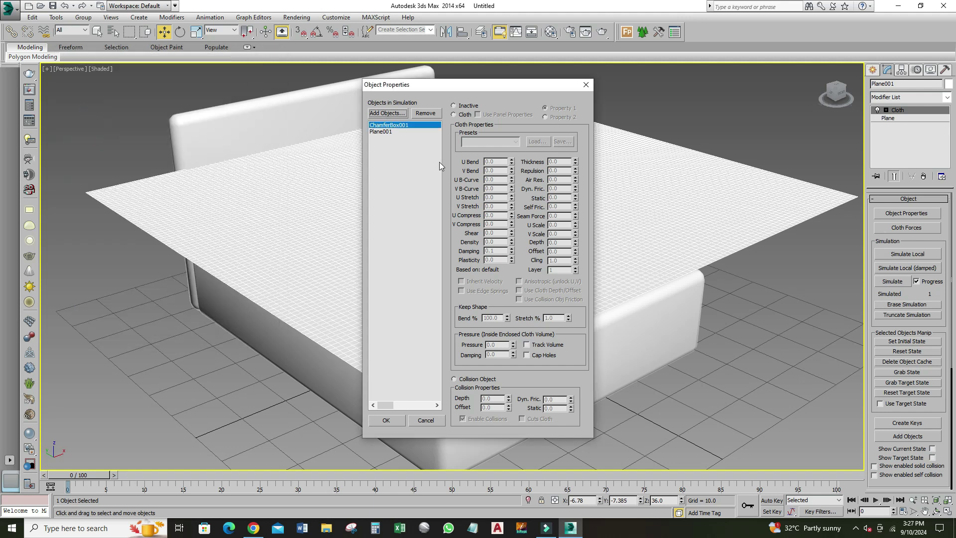
{"action": "left_click", "coordinate": [457, 116]}
{"action": "left_click", "coordinate": [463, 379]}
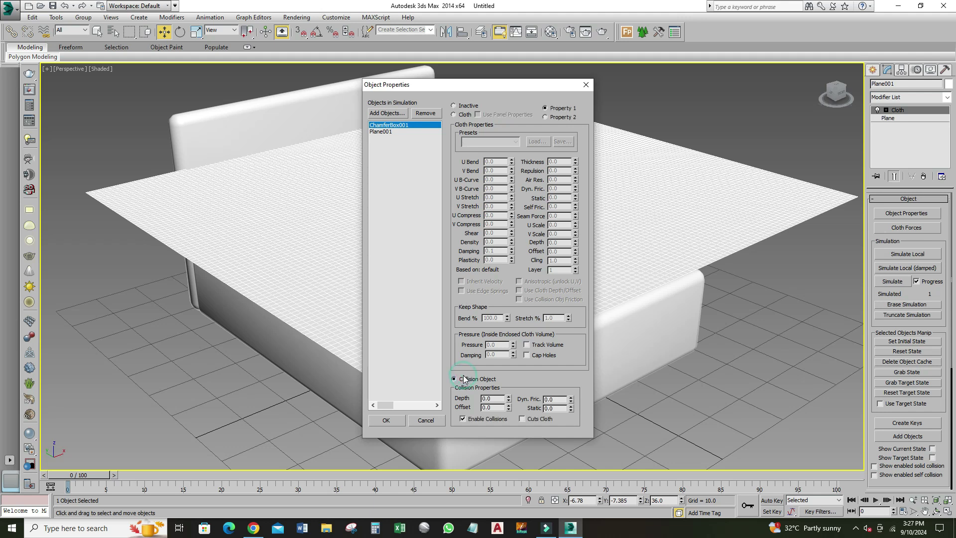
{"action": "left_click", "coordinate": [380, 132]}
{"action": "left_click", "coordinate": [454, 115]}
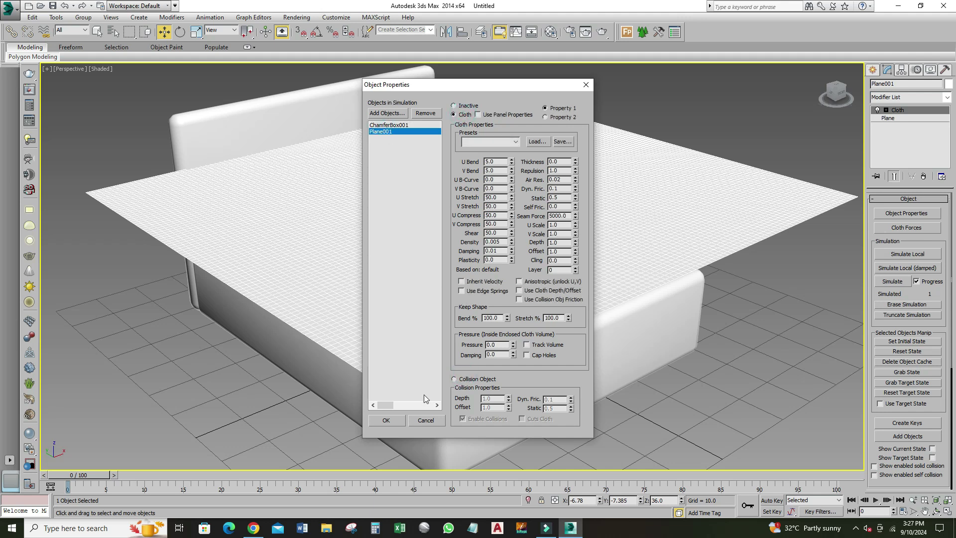
{"action": "left_click", "coordinate": [397, 427]}
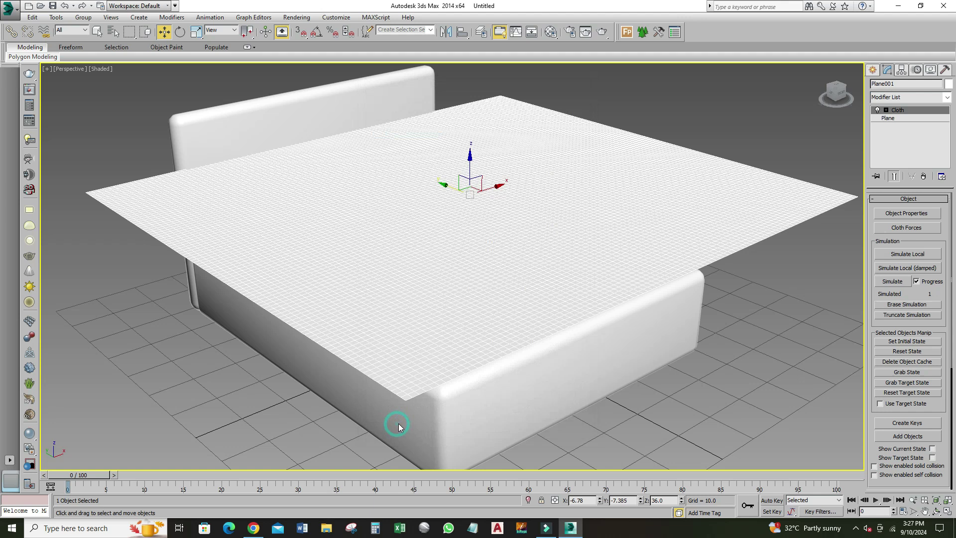
Step: Test-run the simulation, undo it, and re-set ChamferBox001 as a collision object
{"action": "left_click", "coordinate": [910, 253]}
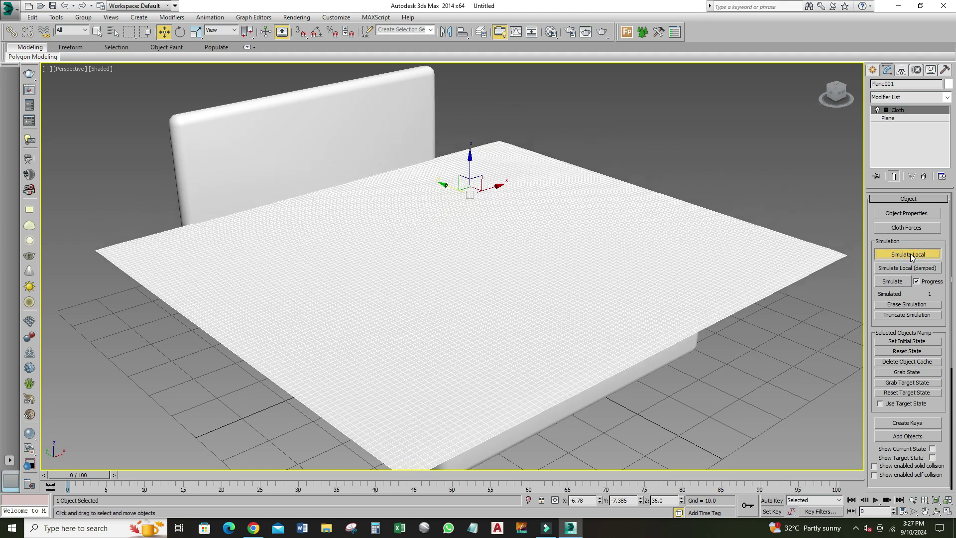
{"action": "left_click", "coordinate": [910, 255]}
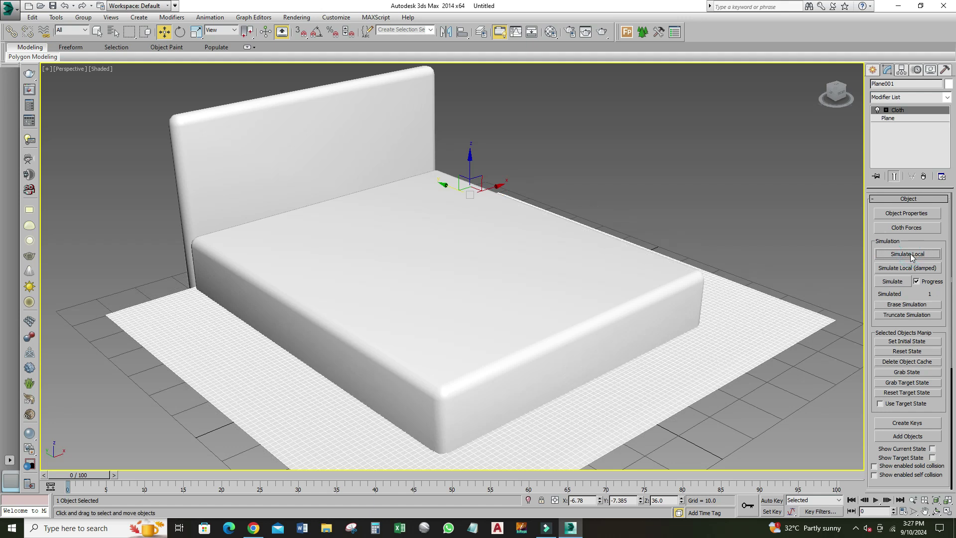
{"action": "key", "text": "ctrl+z"}
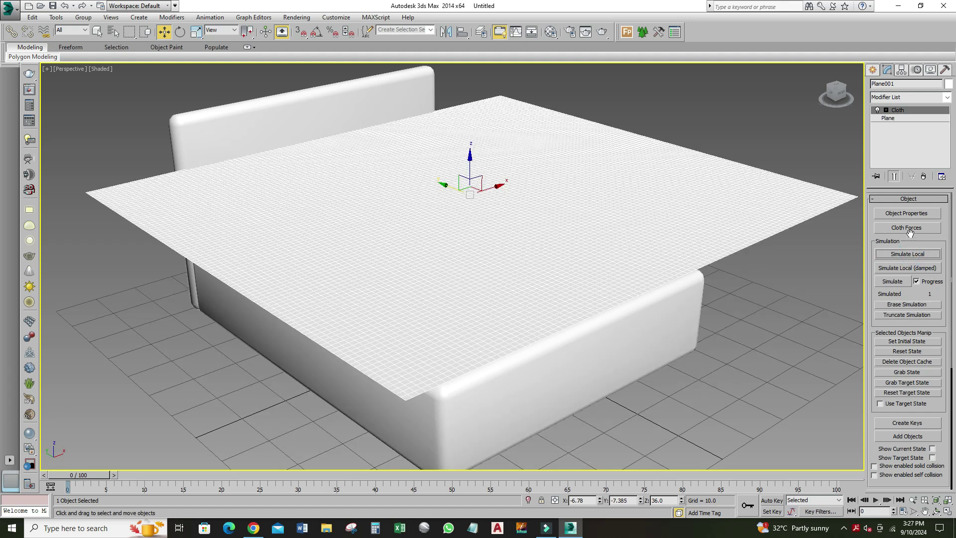
{"action": "left_click", "coordinate": [914, 213]}
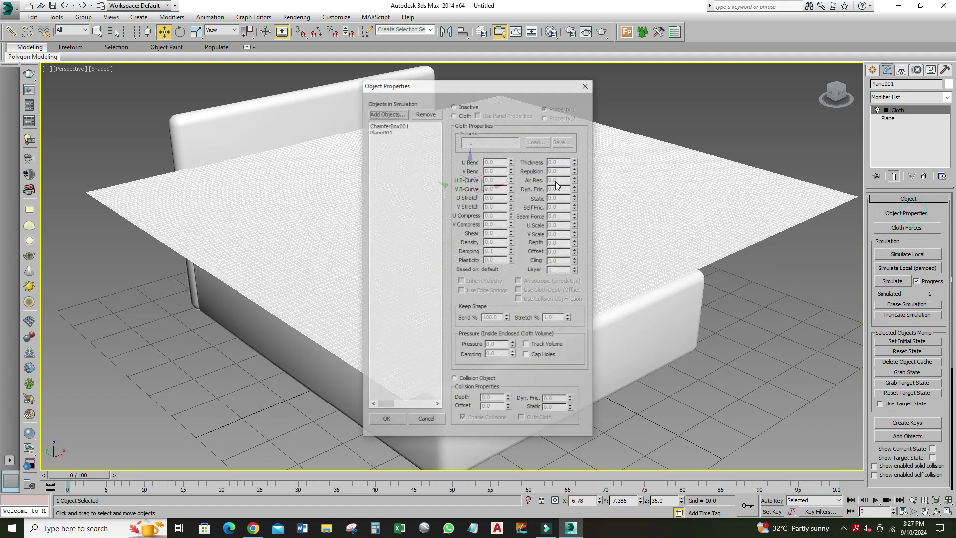
{"action": "left_click", "coordinate": [393, 125]}
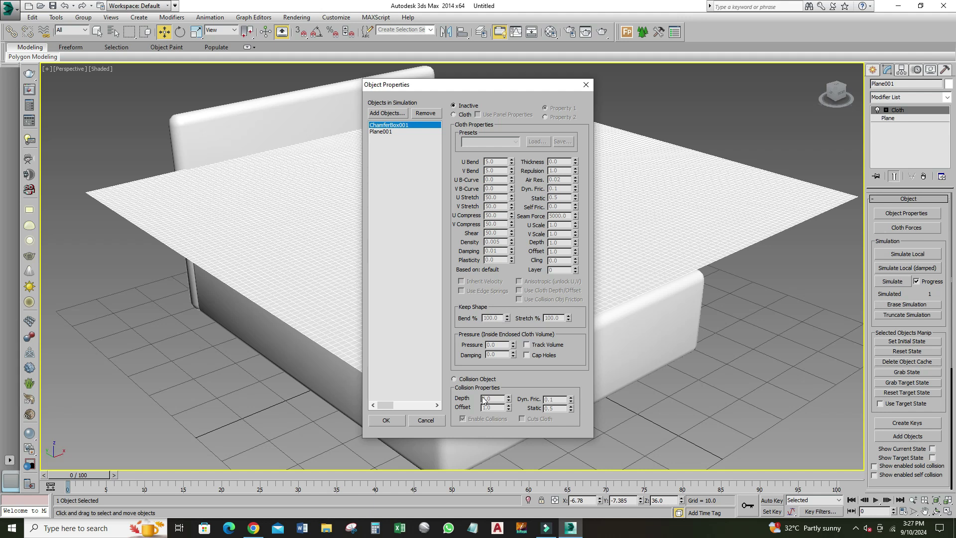
{"action": "left_click", "coordinate": [468, 379]}
{"action": "left_click", "coordinate": [386, 420]}
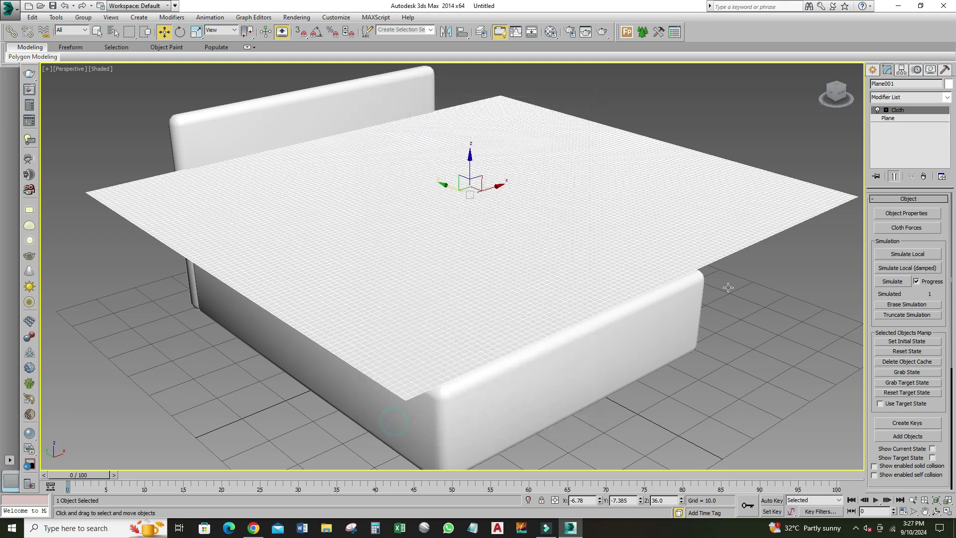
Step: Run Simulate Local until the plane drapes over the mattress with folded corners, then stop
{"action": "left_click", "coordinate": [902, 256]}
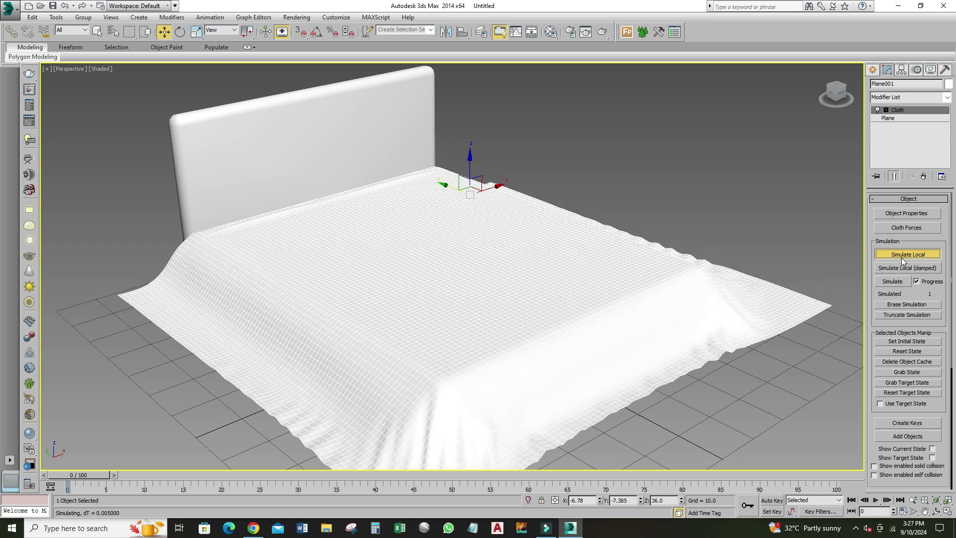
{"action": "mouse_move", "coordinate": [661, 327]}
{"action": "middle_mouse_down", "text": "alt"}
{"action": "mouse_move", "coordinate": [665, 299]}
{"action": "mouse_move", "coordinate": [675, 312]}
{"action": "middle_mouse_up", "text": "alt"}
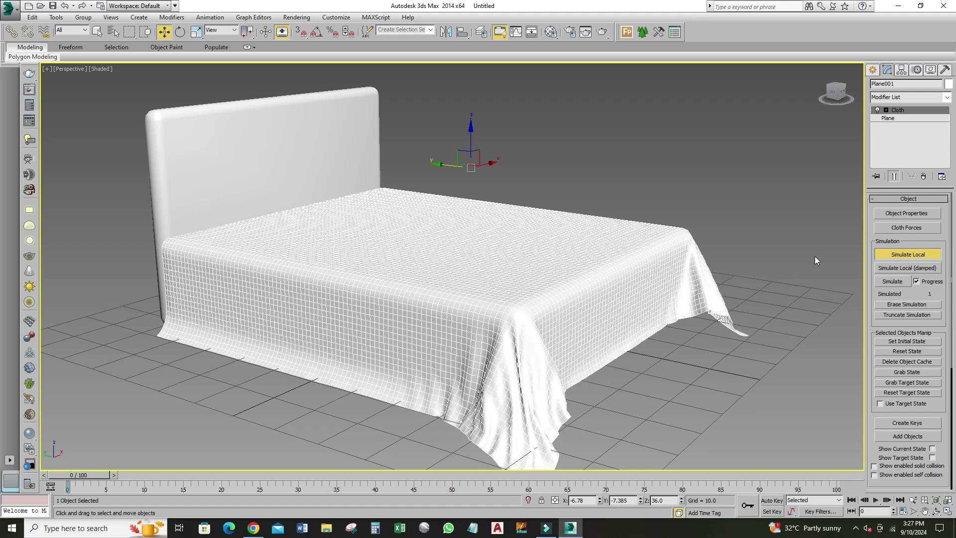
{"action": "left_click", "coordinate": [889, 256]}
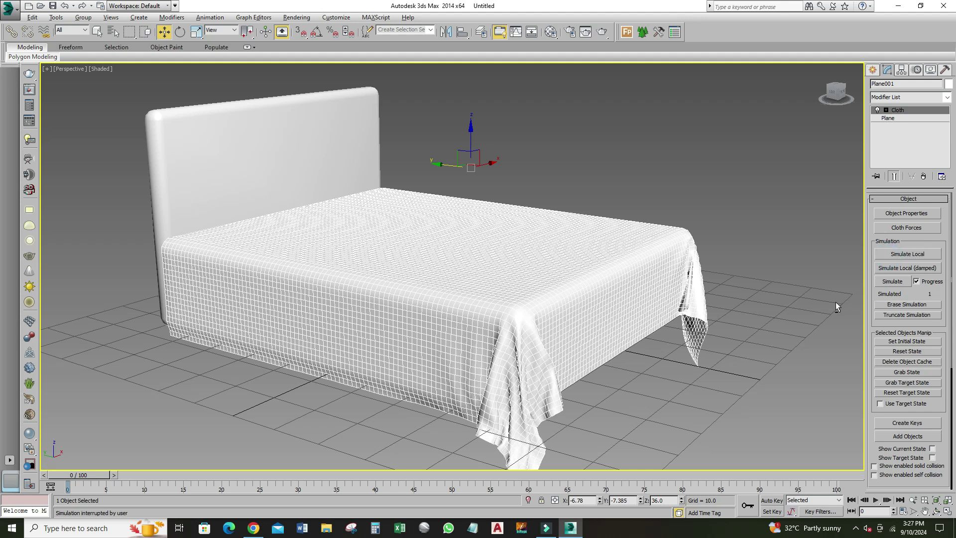
{"action": "middle_click_drag", "start_coordinate": [858, 266], "coordinate": [848, 274], "text": "alt"}
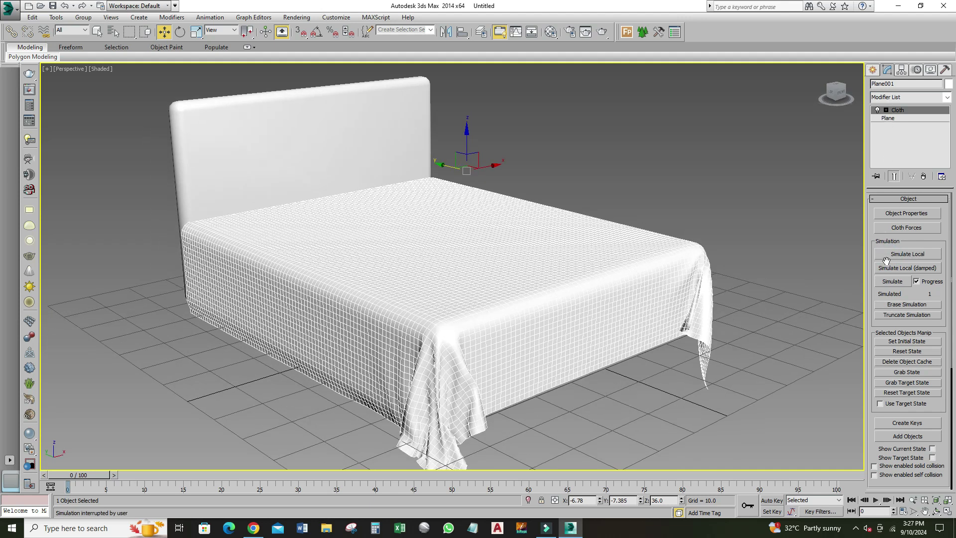
{"action": "left_click", "coordinate": [873, 71]}
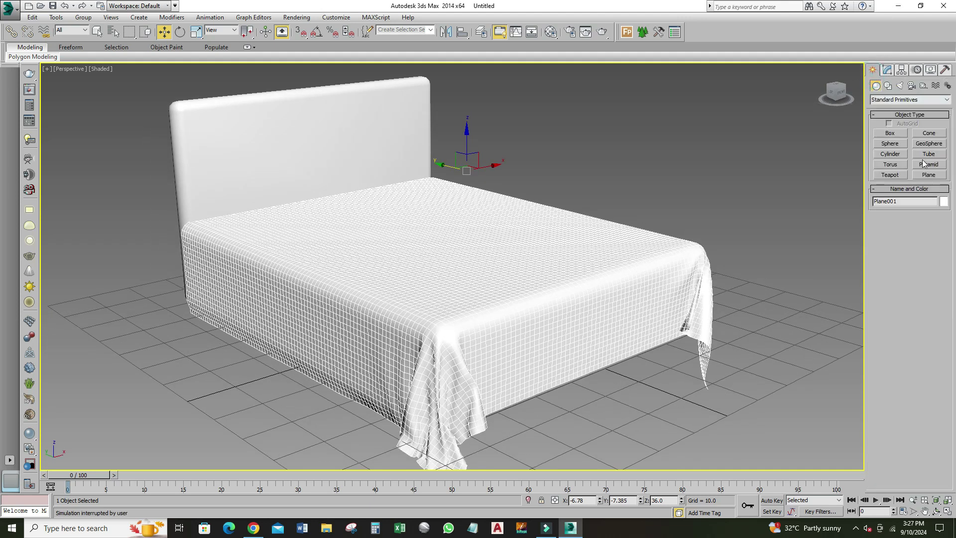
Step: Maximize the Left side view and pick the Line shape tool
{"action": "left_click", "coordinate": [928, 174]}
{"action": "key", "text": "alt+w"}
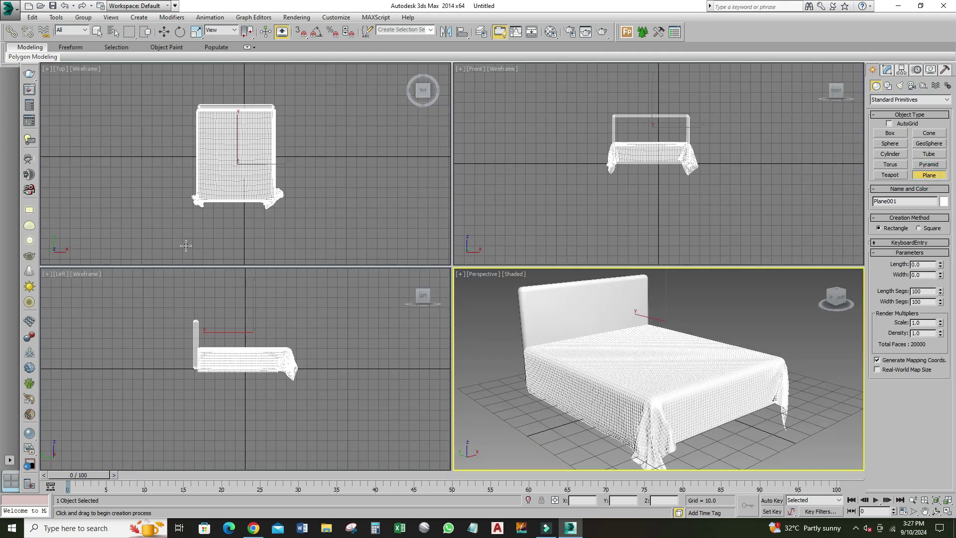
{"action": "left_click", "coordinate": [350, 378]}
{"action": "key", "text": "alt+w"}
{"action": "scroll", "coordinate": [431, 277], "scroll_direction": "up", "scroll_amount": 2}
{"action": "scroll", "coordinate": [430, 278], "scroll_direction": "up", "scroll_amount": 3}
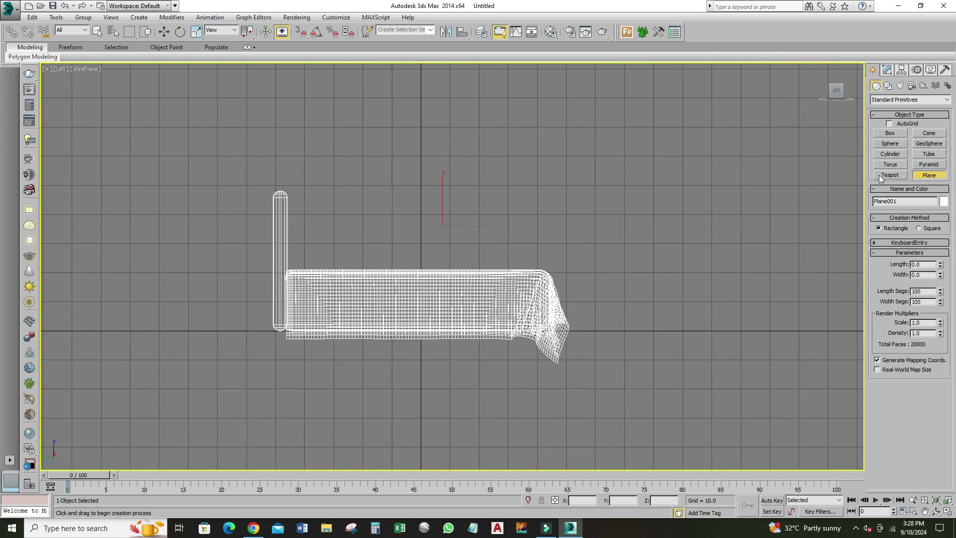
{"action": "left_click", "coordinate": [887, 86]}
{"action": "left_click", "coordinate": [890, 141]}
{"action": "scroll", "coordinate": [443, 208], "scroll_direction": "up", "scroll_amount": 3}
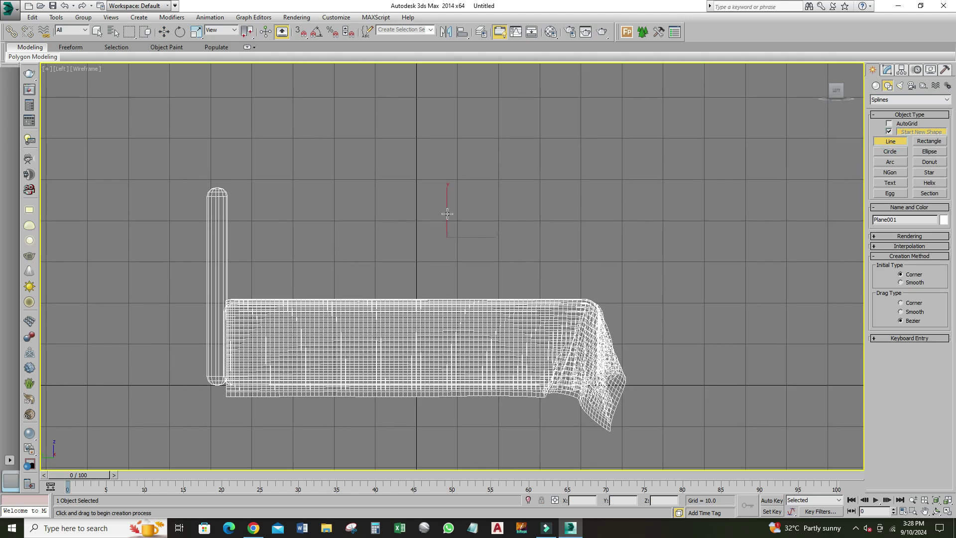
Step: Place four zigzag points above the bed to create Line001
{"action": "left_click", "coordinate": [591, 87]}
{"action": "left_click", "coordinate": [438, 166]}
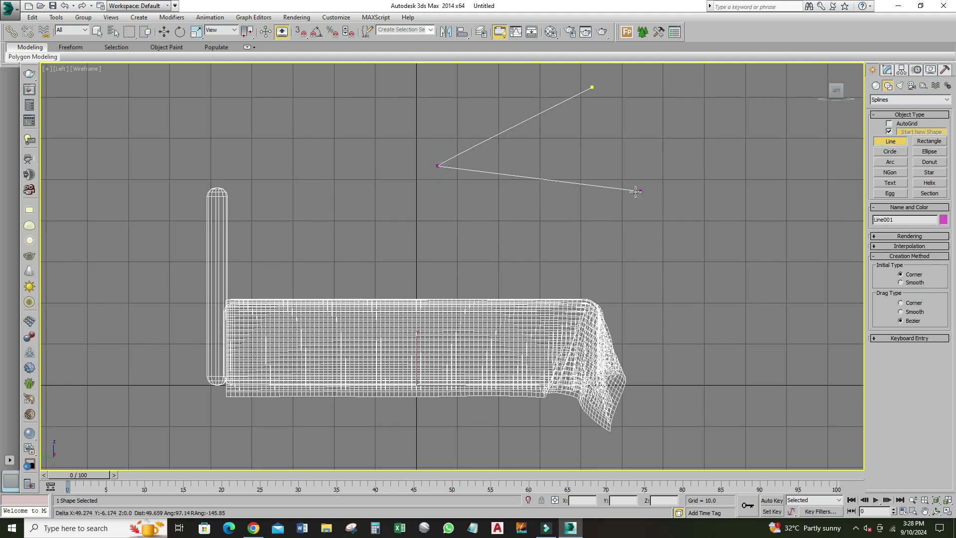
{"action": "left_click", "coordinate": [644, 148]}
{"action": "left_click", "coordinate": [487, 208]}
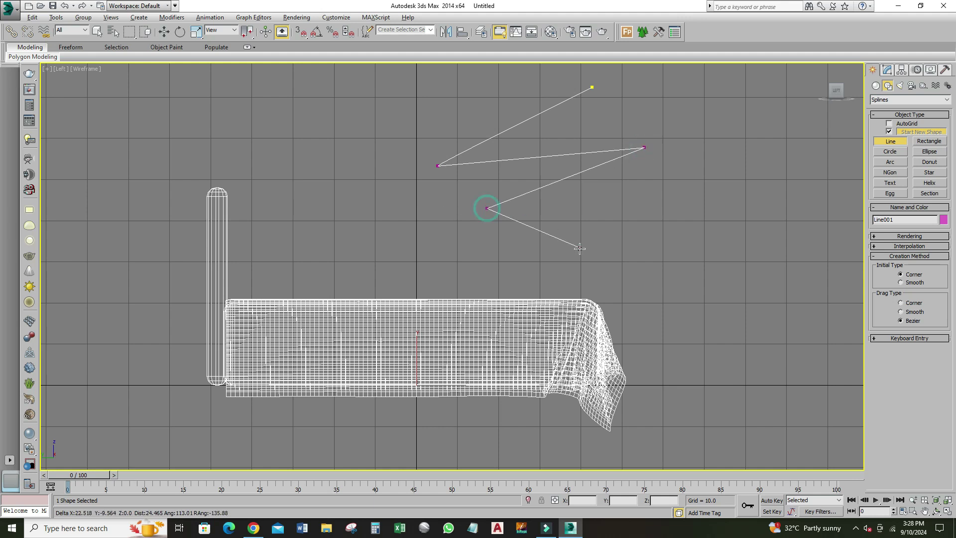
{"action": "right_click", "coordinate": [640, 263]}
Step: Return to a maximized Perspective view showing the new line
{"action": "key", "text": "alt+w"}
{"action": "middle_click", "coordinate": [647, 322]}
{"action": "key", "text": "alt+w"}
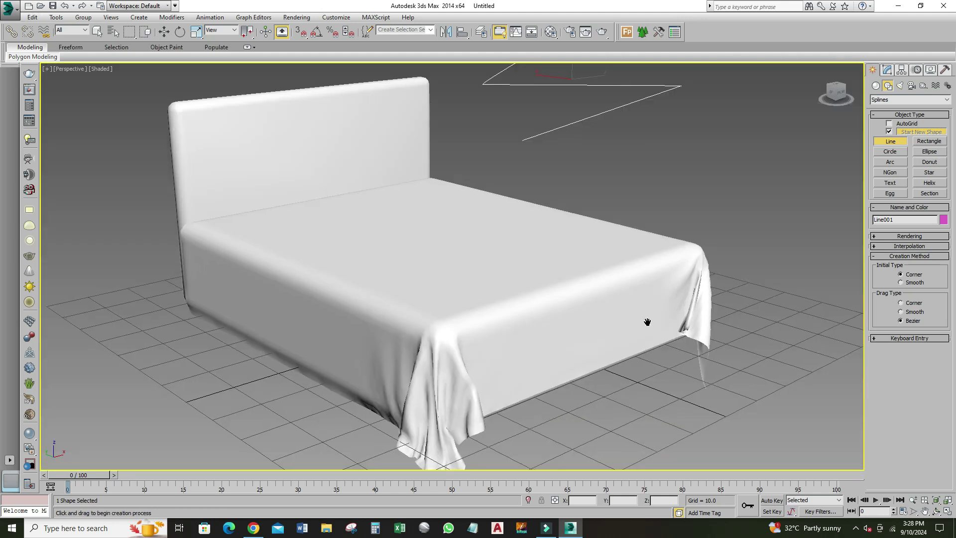
{"action": "scroll", "coordinate": [647, 322], "scroll_direction": "up", "scroll_amount": 2}
{"action": "scroll", "coordinate": [627, 343], "scroll_direction": "down", "scroll_amount": 5}
{"action": "scroll", "coordinate": [629, 333], "scroll_direction": "down", "scroll_amount": 2}
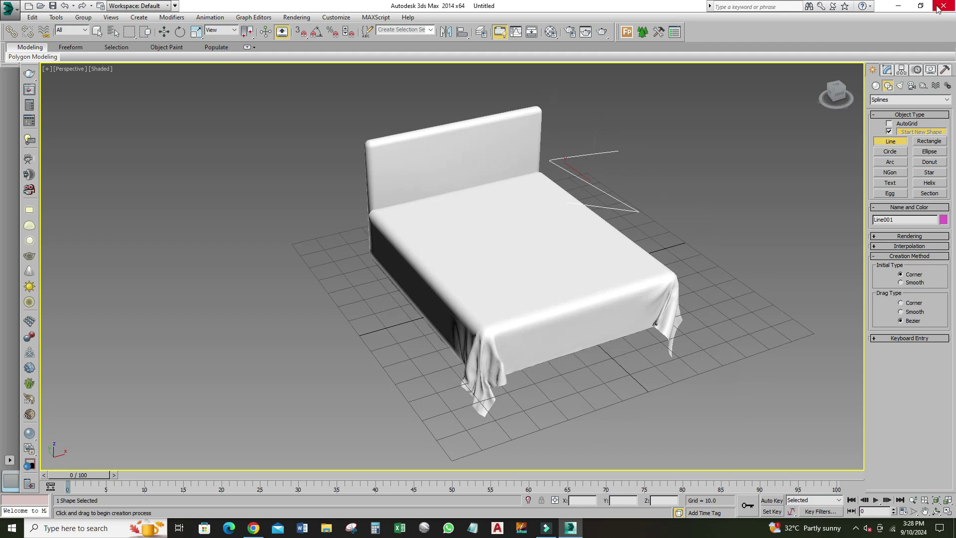
{"action": "left_click", "coordinate": [886, 70]}
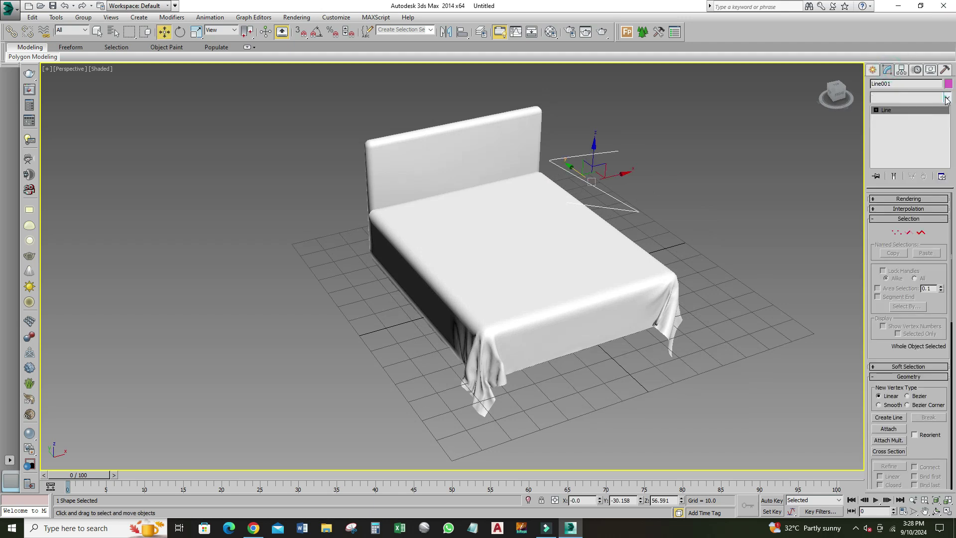
Step: Add an Extrude modifier with Amount 120 to the zigzag line
{"action": "left_click", "coordinate": [946, 98]}
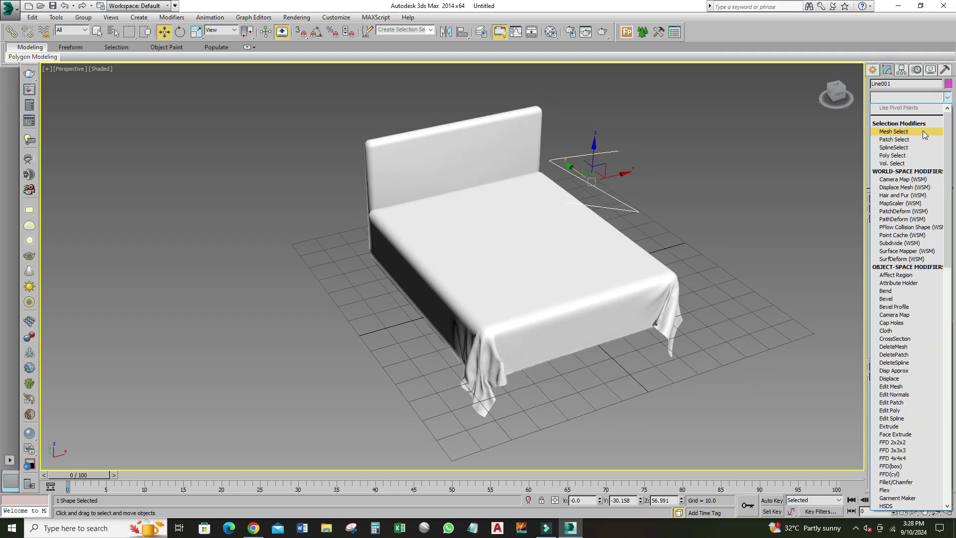
{"action": "type", "text": "ex"}
{"action": "left_click", "coordinate": [908, 107]}
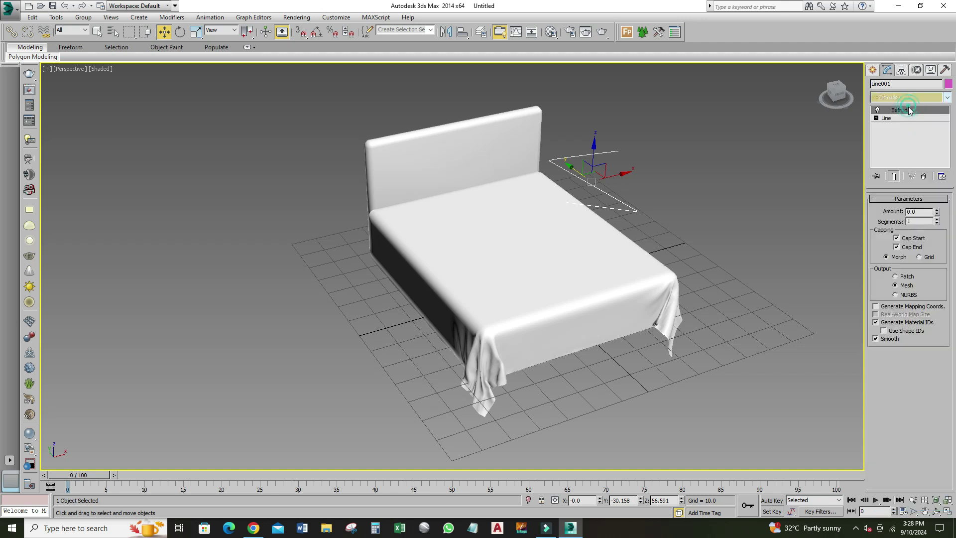
{"action": "double_click", "coordinate": [922, 211]}
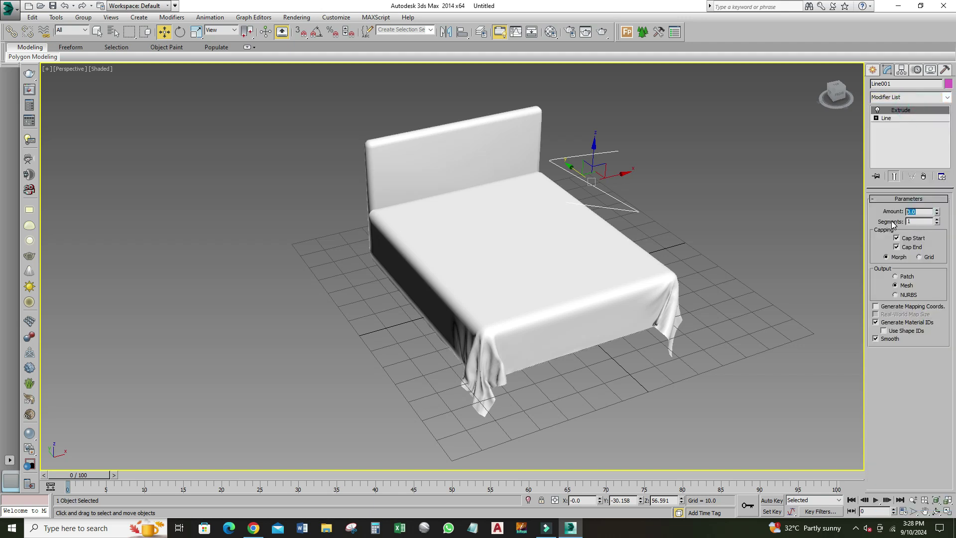
{"action": "type", "text": "10"}
{"action": "key", "text": "Return"}
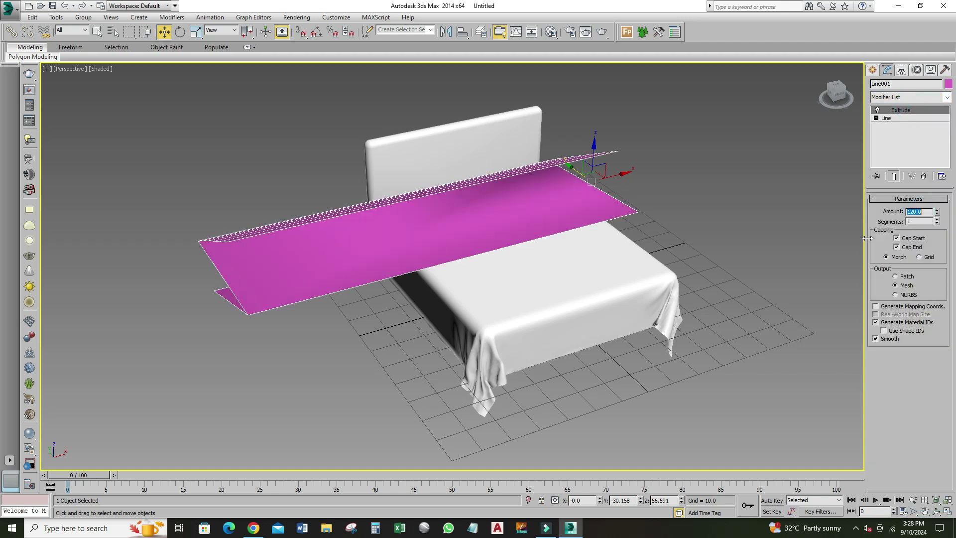
Step: Slide the extruded sheet along X in the Front view so it sits over the bed
{"action": "key", "text": "alt+w"}
{"action": "right_click", "coordinate": [554, 144]}
{"action": "key", "text": "alt+w"}
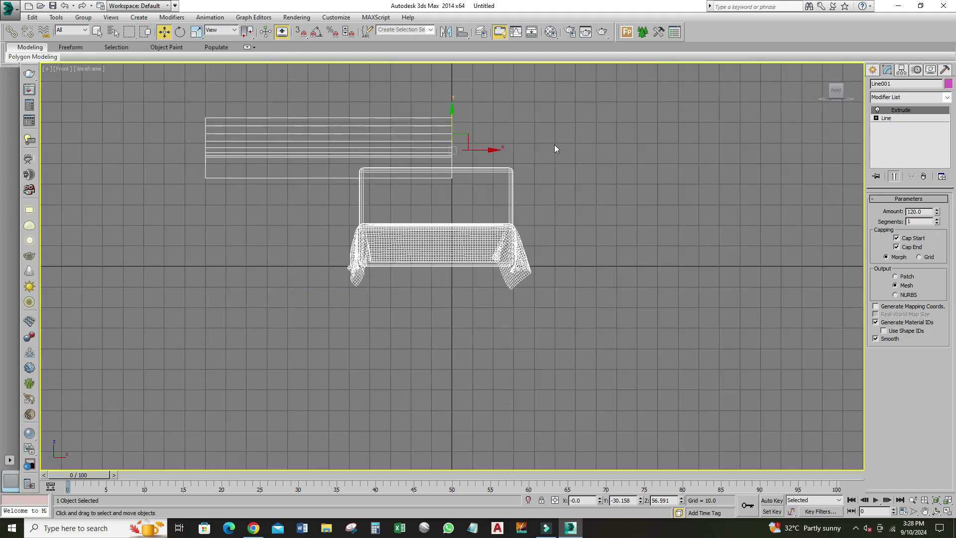
{"action": "left_click_drag", "start_coordinate": [490, 151], "coordinate": [596, 150]}
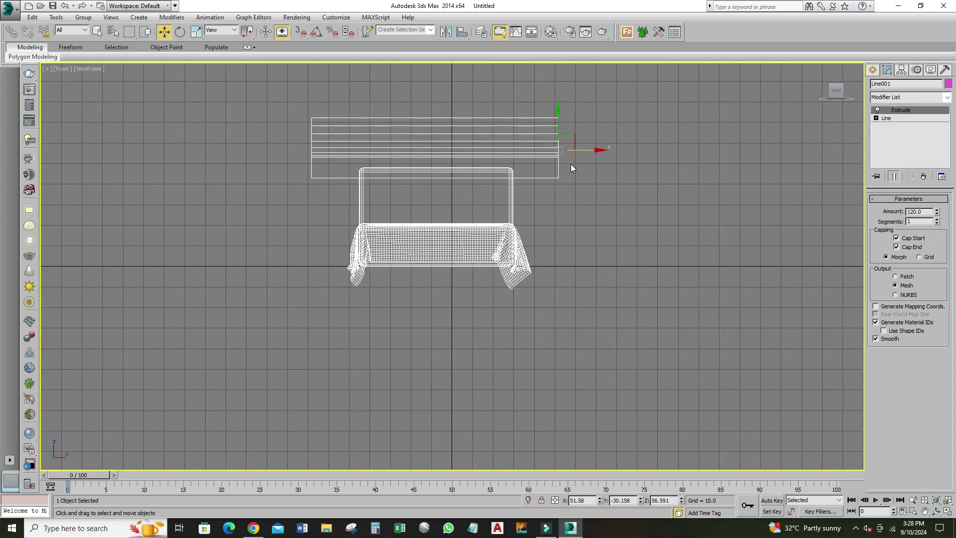
{"action": "key", "text": "alt+w"}
{"action": "right_click", "coordinate": [612, 376]}
{"action": "key", "text": "alt+w"}
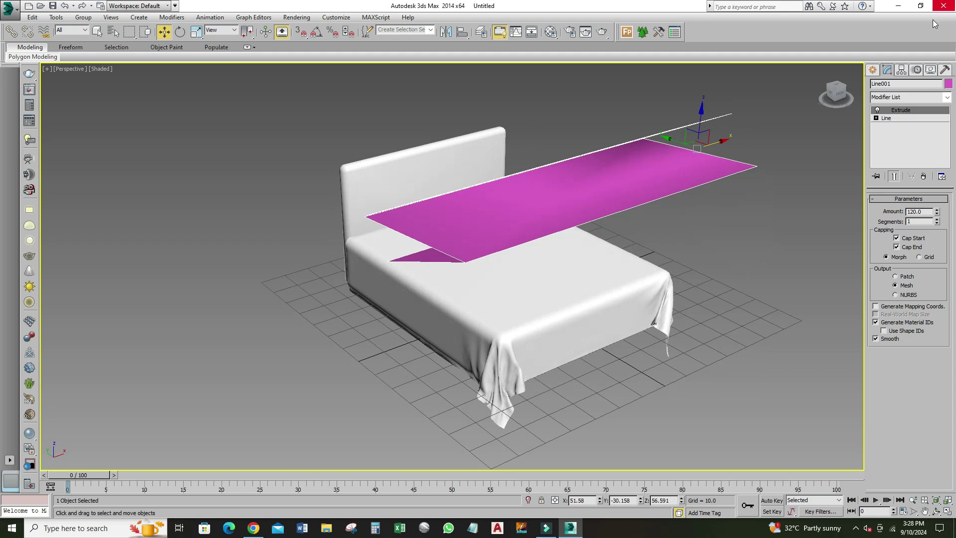
Step: Set the sheet's object colour to white
{"action": "left_click", "coordinate": [947, 83]}
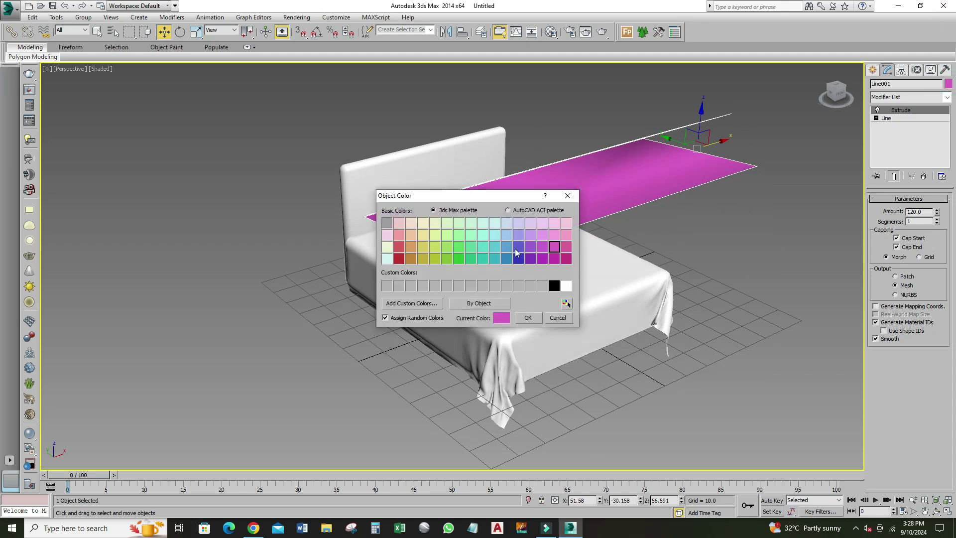
{"action": "left_click", "coordinate": [566, 285]}
{"action": "left_click", "coordinate": [528, 317]}
{"action": "middle_click_drag", "start_coordinate": [528, 317], "coordinate": [530, 296], "text": "alt"}
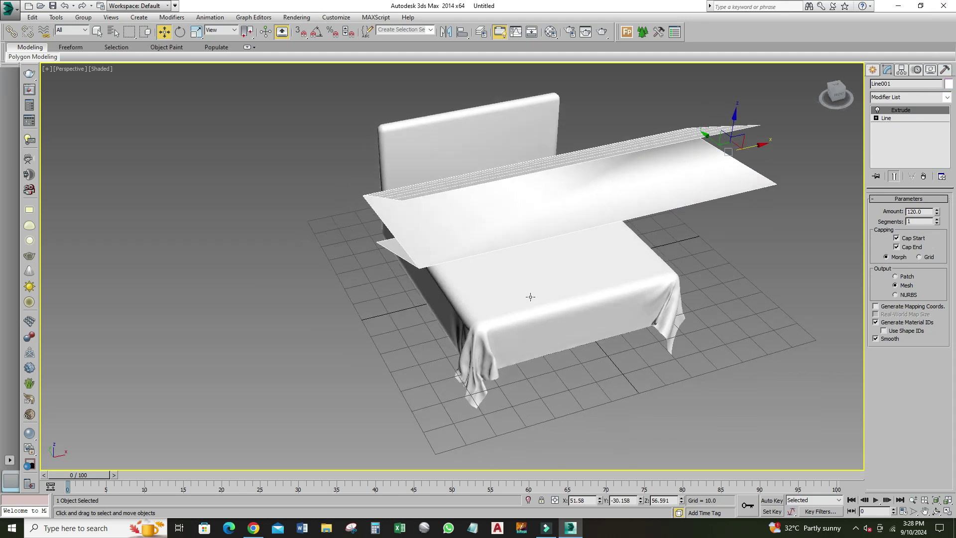
{"action": "mouse_move", "coordinate": [528, 242]}
{"action": "middle_mouse_down", "text": "alt"}
{"action": "mouse_move", "coordinate": [571, 241]}
{"action": "mouse_move", "coordinate": [583, 177]}
{"action": "mouse_move", "coordinate": [568, 200]}
{"action": "mouse_move", "coordinate": [531, 179]}
{"action": "mouse_move", "coordinate": [533, 222]}
{"action": "mouse_move", "coordinate": [542, 200]}
{"action": "mouse_move", "coordinate": [581, 187]}
{"action": "mouse_move", "coordinate": [604, 196]}
{"action": "mouse_move", "coordinate": [531, 173]}
{"action": "mouse_move", "coordinate": [514, 197]}
{"action": "mouse_move", "coordinate": [555, 203]}
{"action": "mouse_move", "coordinate": [565, 192]}
{"action": "mouse_move", "coordinate": [582, 207]}
{"action": "mouse_move", "coordinate": [595, 182]}
{"action": "middle_mouse_up", "text": "alt"}
Step: Undo the sheet's move, the 120 extrusion and the Extrude modifier
{"action": "key", "text": "ctrl+z"}
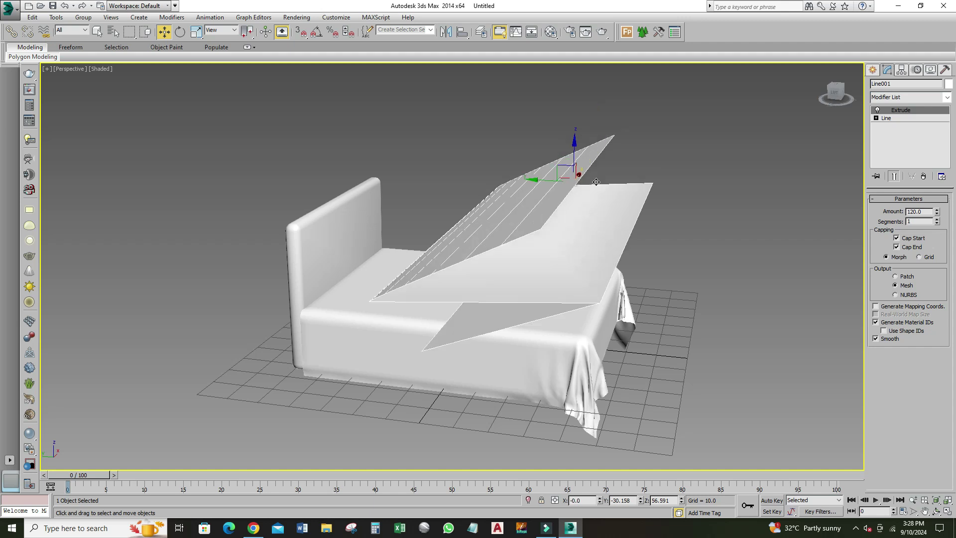
{"action": "key", "text": "ctrl+z"}
{"action": "key", "text": "ctrl+z"}
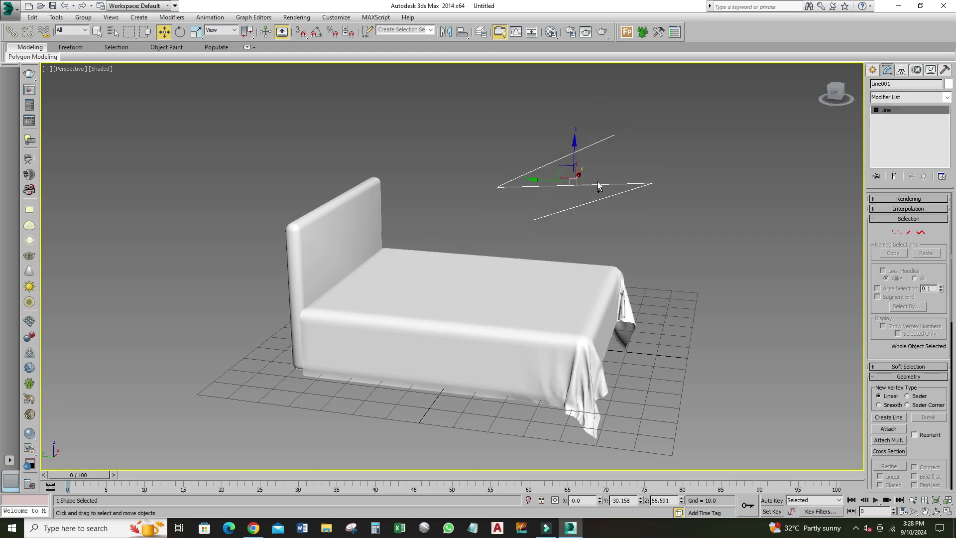
{"action": "key", "text": "ctrl+z"}
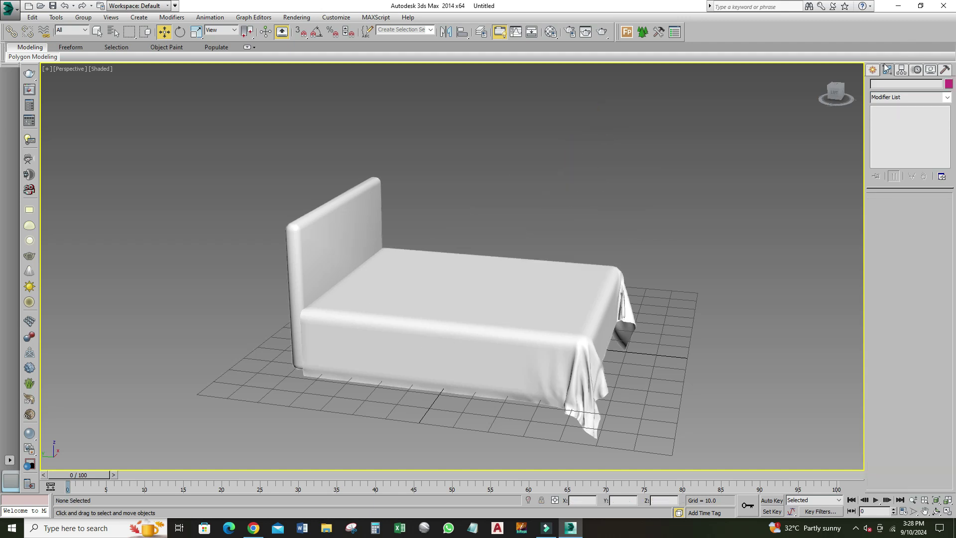
{"action": "left_click", "coordinate": [872, 69]}
Step: Draw a new four-point zigzag Line above the bed in the Left view
{"action": "left_click", "coordinate": [891, 142]}
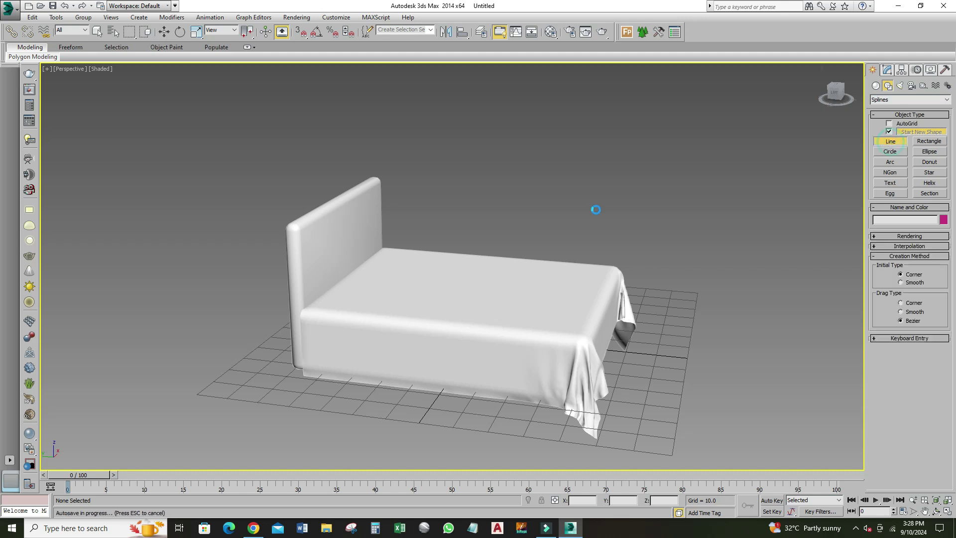
{"action": "key", "text": "alt+w"}
{"action": "key", "text": "alt+w"}
{"action": "key", "text": "alt+w"}
{"action": "key", "text": "alt+w"}
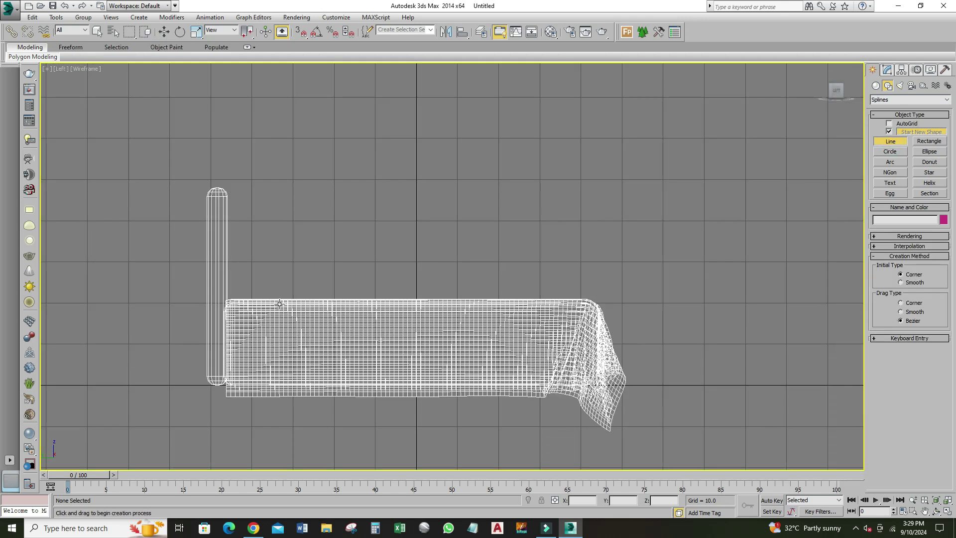
{"action": "left_click", "coordinate": [576, 138]}
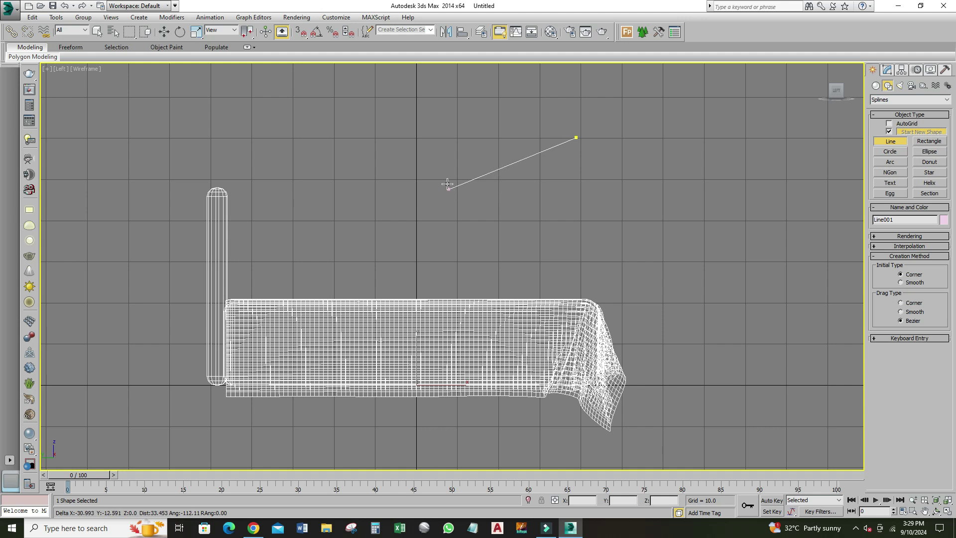
{"action": "left_click", "coordinate": [439, 169]}
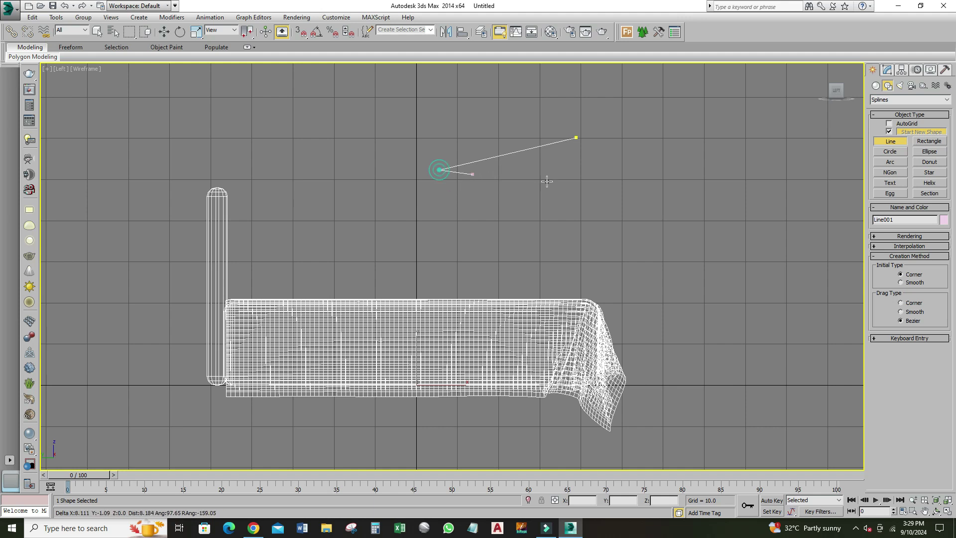
{"action": "left_click", "coordinate": [611, 182]}
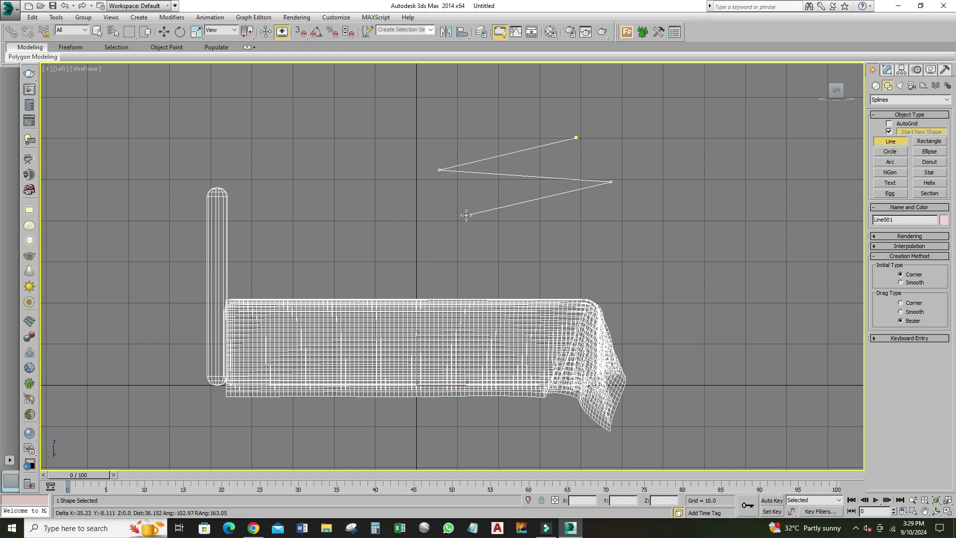
{"action": "left_click", "coordinate": [419, 224]}
{"action": "right_click", "coordinate": [419, 224]}
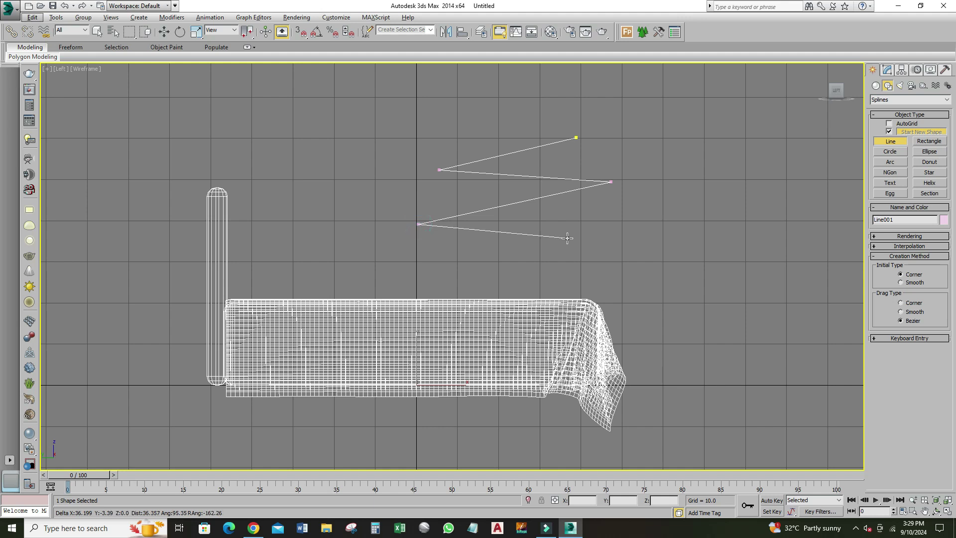
{"action": "key", "text": "alt+w"}
{"action": "right_click", "coordinate": [622, 299]}
{"action": "key", "text": "alt+w"}
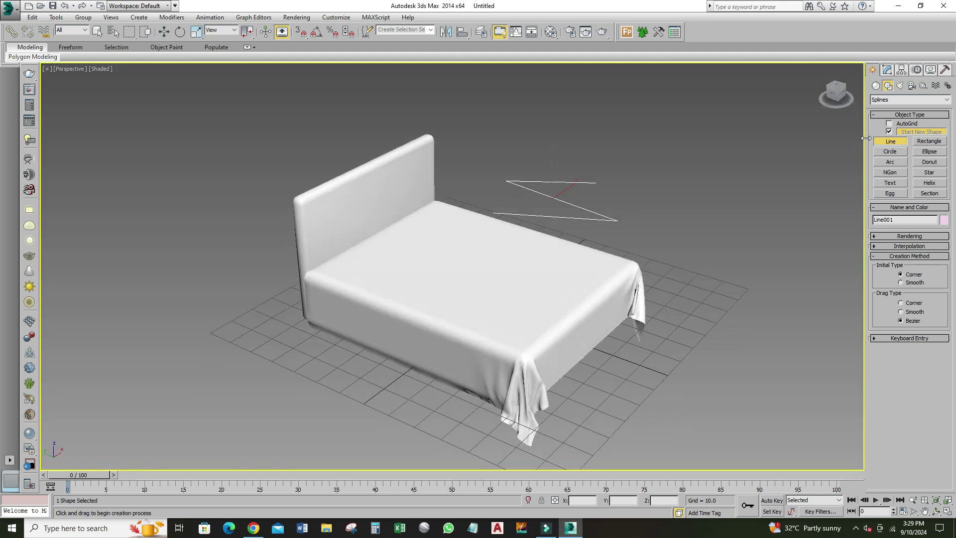
{"action": "left_click", "coordinate": [888, 71]}
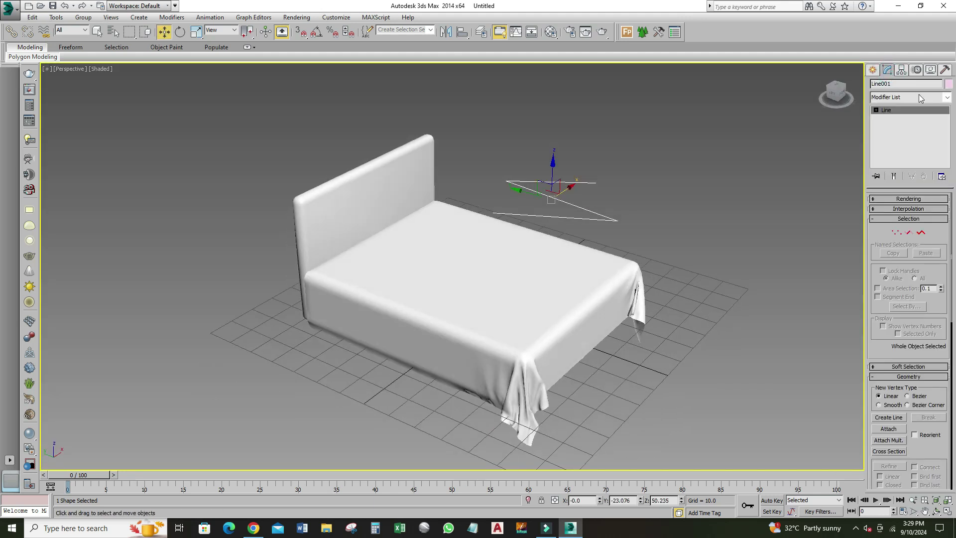
Step: Give the redrawn zigzag line an Extrude modifier with Amount 120
{"action": "left_click", "coordinate": [919, 94]}
{"action": "key", "text": "e"}
{"action": "key", "text": "x"}
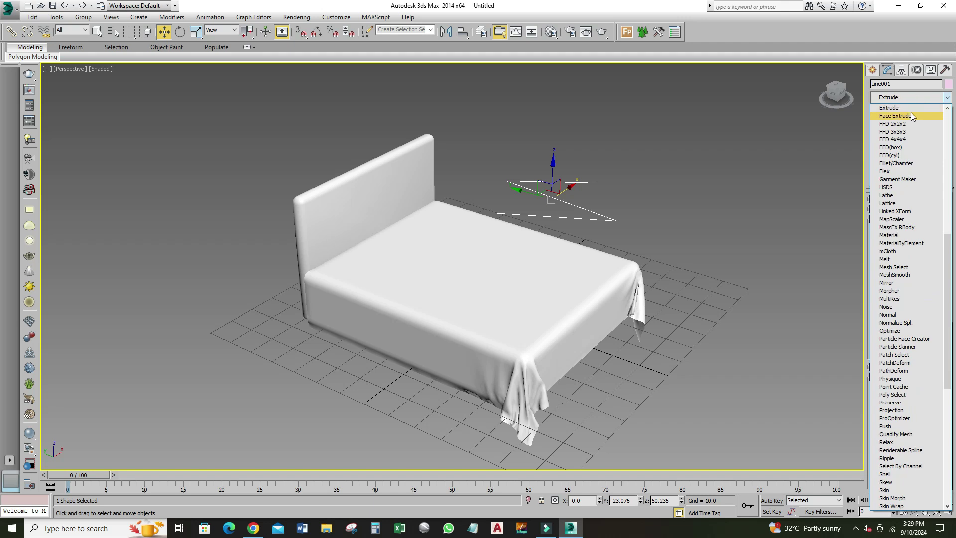
{"action": "left_click", "coordinate": [911, 107]}
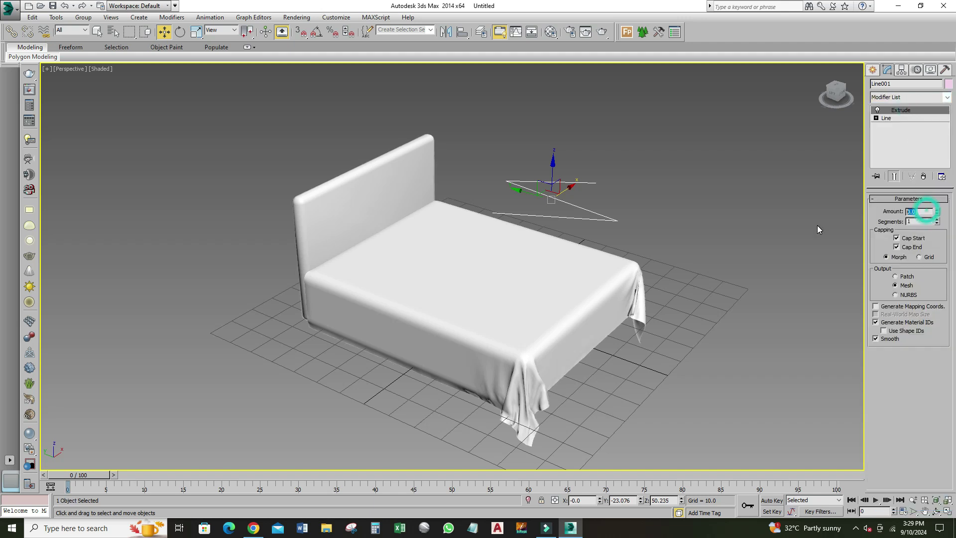
{"action": "type", "text": "120"}
{"action": "key", "text": "Return"}
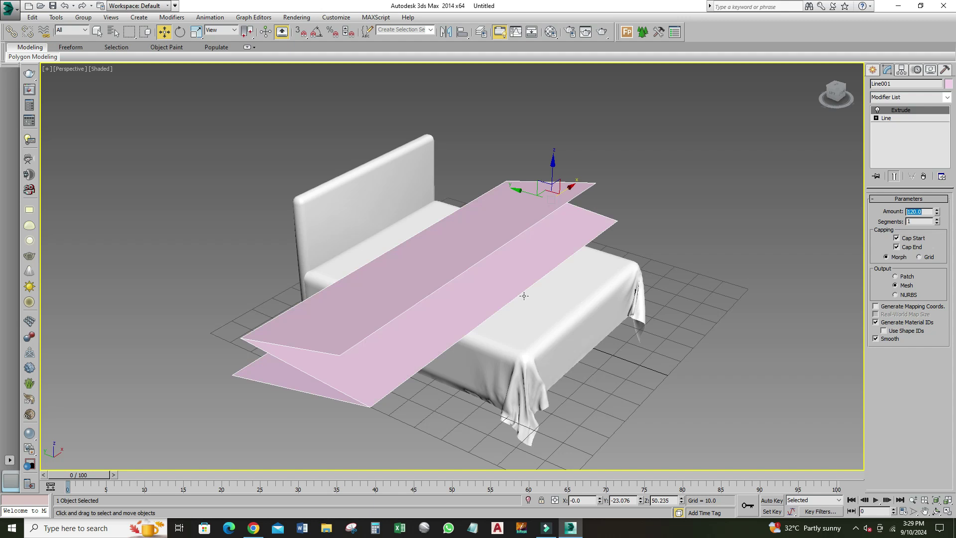
Step: Move the extruded sheet along X in the Front view over the bed
{"action": "middle_click_drag", "start_coordinate": [524, 295], "coordinate": [590, 207], "text": "alt"}
{"action": "mouse_move", "coordinate": [644, 231]}
{"action": "middle_mouse_down", "text": "alt"}
{"action": "mouse_move", "coordinate": [694, 214]}
{"action": "mouse_move", "coordinate": [694, 188]}
{"action": "middle_mouse_up", "text": "alt"}
{"action": "key", "text": "f"}
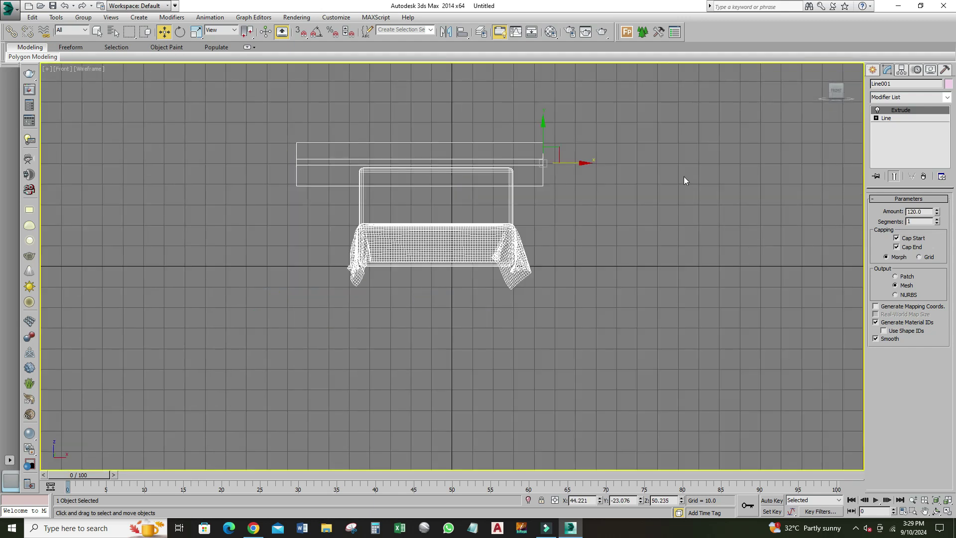
{"action": "left_click_drag", "start_coordinate": [571, 163], "coordinate": [595, 162]}
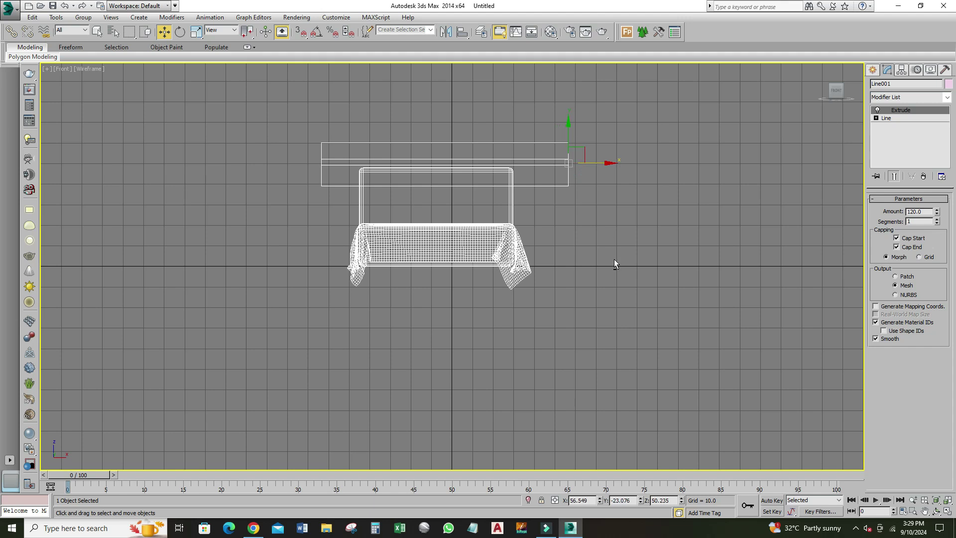
{"action": "key", "text": "p"}
{"action": "mouse_move", "coordinate": [627, 274]}
{"action": "middle_mouse_down", "text": "alt"}
{"action": "mouse_move", "coordinate": [642, 299]}
{"action": "mouse_move", "coordinate": [592, 290]}
{"action": "middle_mouse_up", "text": "alt"}
Step: Convert the sheet to an Editable Poly and enter Edge mode
{"action": "right_click", "coordinate": [545, 198]}
{"action": "mouse_move", "coordinate": [575, 291]}
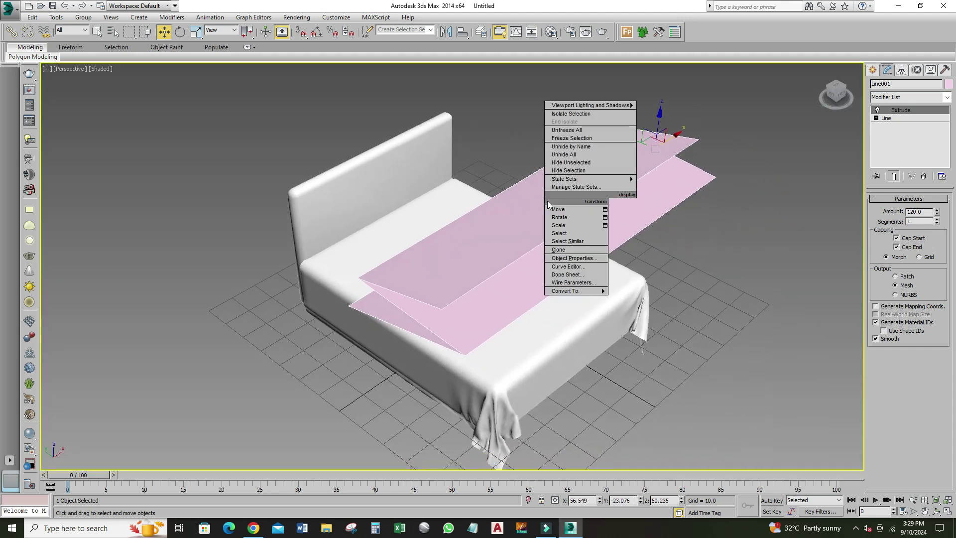
{"action": "left_click", "coordinate": [633, 298]}
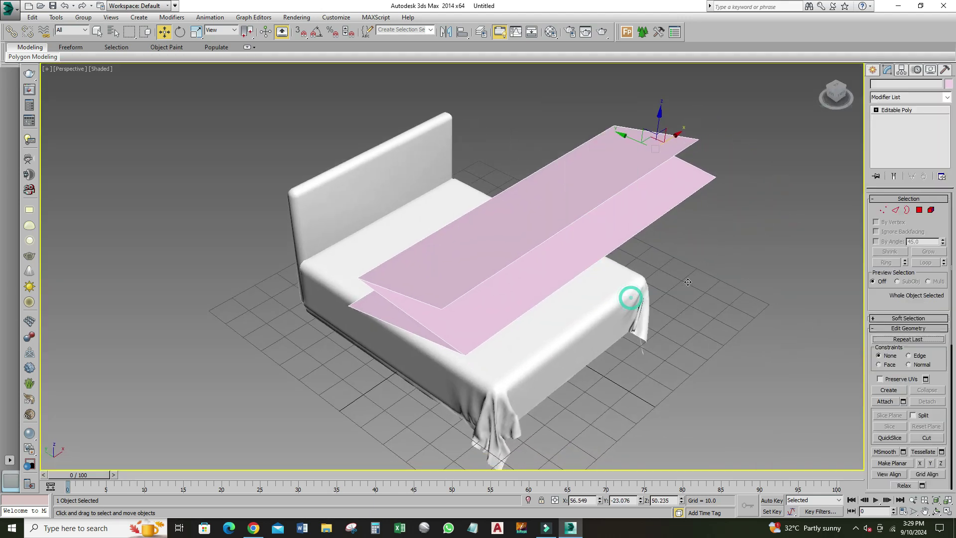
{"action": "left_click", "coordinate": [895, 209]}
Step: Select the sheet's four long edges and connect them with 84 segments
{"action": "middle_click_drag", "start_coordinate": [563, 279], "coordinate": [552, 296], "text": "alt"}
{"action": "left_click_drag", "start_coordinate": [551, 297], "coordinate": [492, 163]}
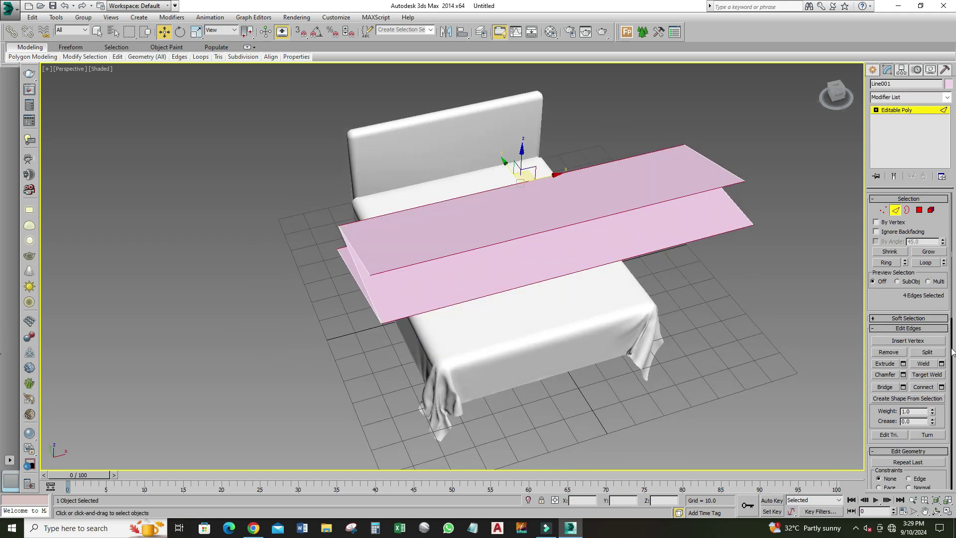
{"action": "left_click", "coordinate": [942, 387]}
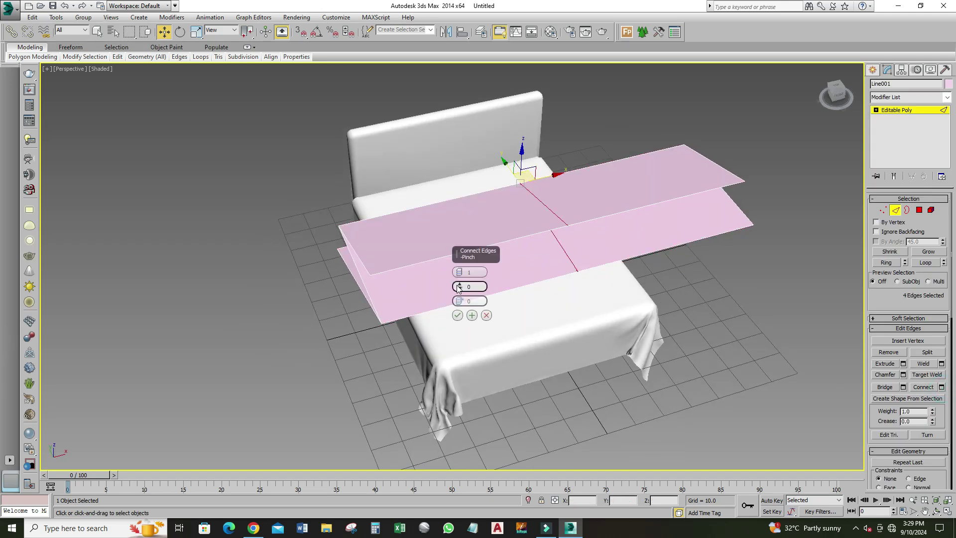
{"action": "left_click_drag", "start_coordinate": [462, 275], "coordinate": [470, 103]}
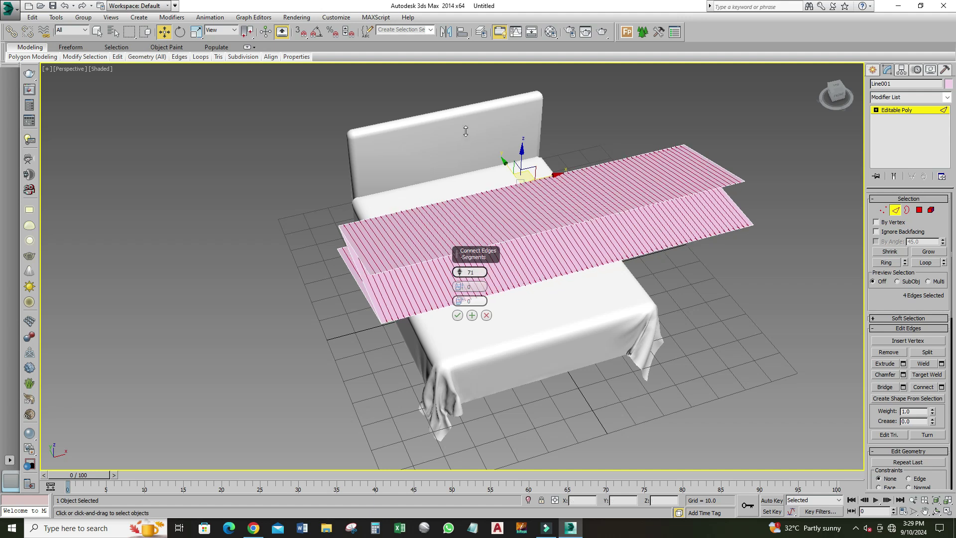
{"action": "left_click", "coordinate": [457, 315]}
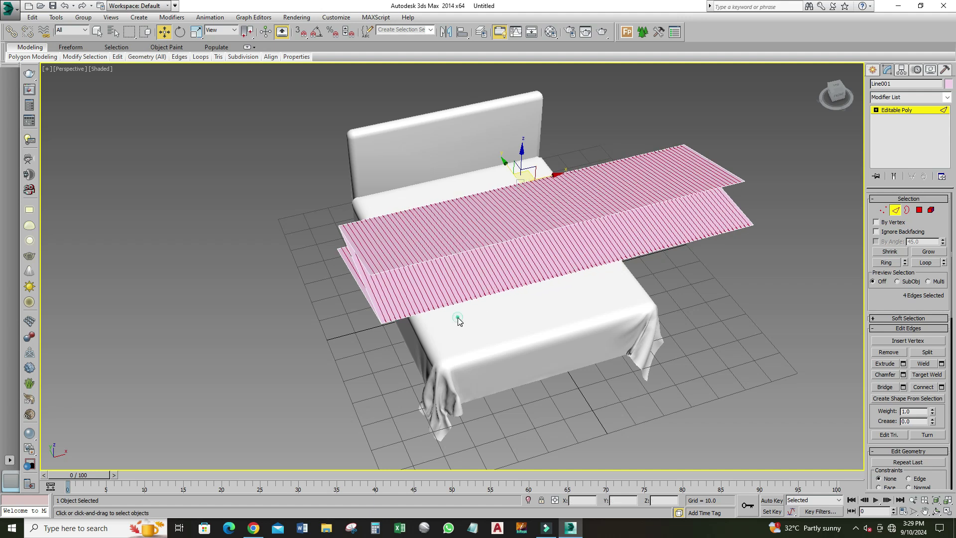
Step: Select the sheet's crosswise edges in the Top view
{"action": "key", "text": "alt+w"}
{"action": "right_click", "coordinate": [309, 190]}
{"action": "key", "text": "alt+w"}
{"action": "left_click_drag", "start_coordinate": [594, 298], "coordinate": [238, 277]}
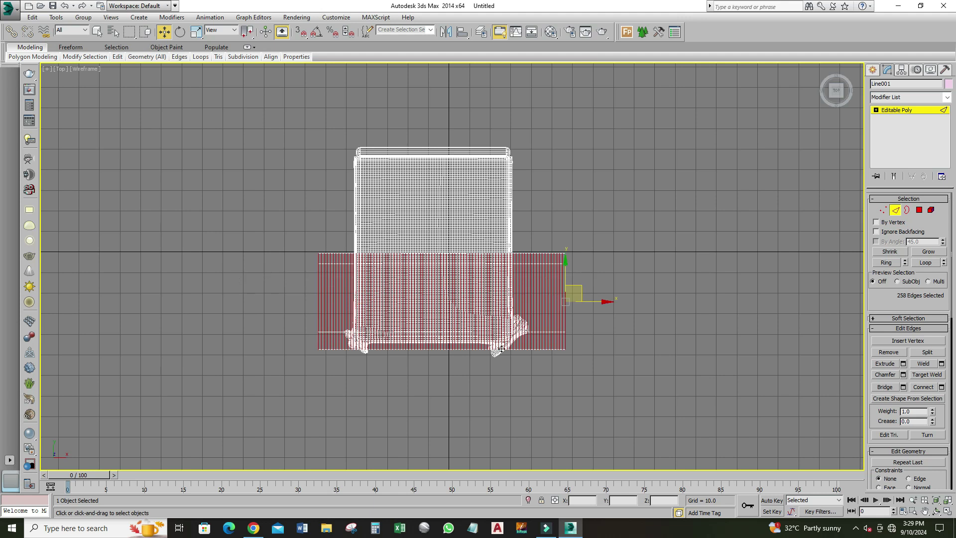
Step: Open Connect settings for the selected crosswise edges
{"action": "key", "text": "alt+w"}
{"action": "right_click", "coordinate": [560, 376]}
{"action": "key", "text": "alt+w"}
{"action": "left_click", "coordinate": [942, 389]}
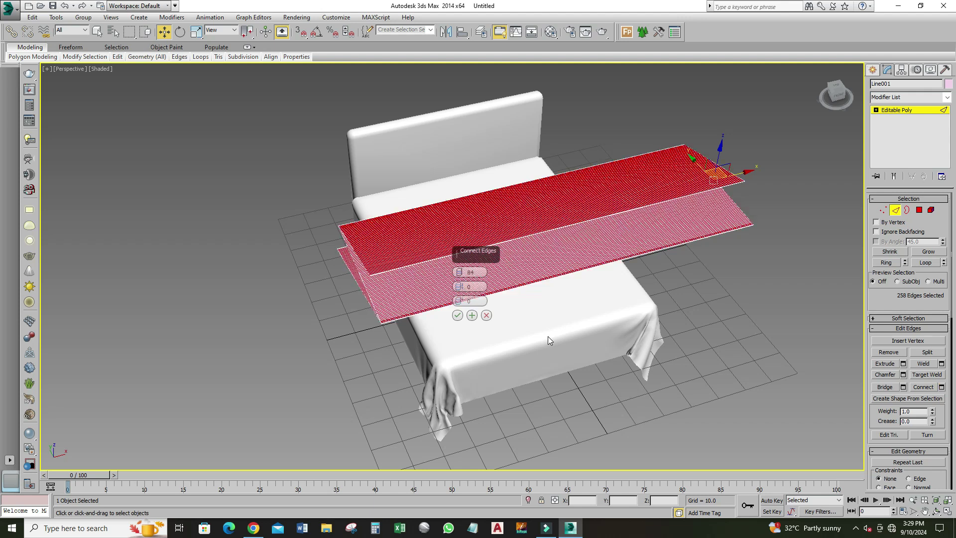
{"action": "key", "text": "alt+w"}
{"action": "right_click", "coordinate": [420, 220]}
{"action": "key", "text": "alt+w"}
{"action": "scroll", "coordinate": [404, 262], "scroll_direction": "up", "scroll_amount": 2}
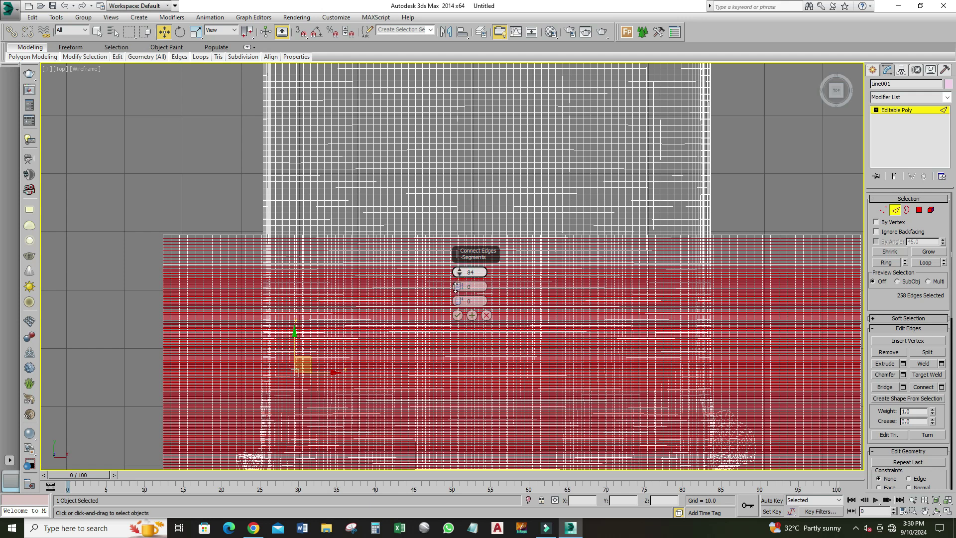
{"action": "scroll", "coordinate": [468, 275], "scroll_direction": "down", "scroll_amount": 1}
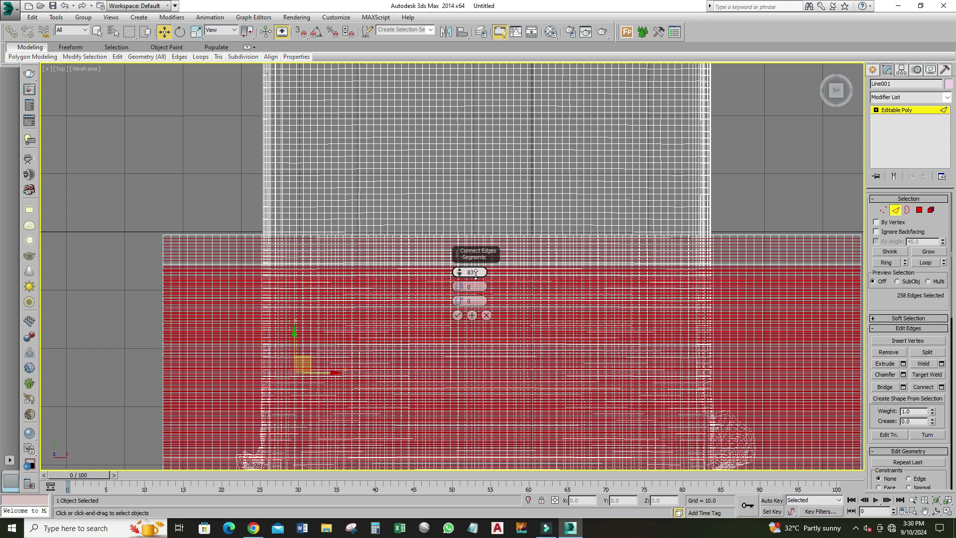
Step: Connect the crosswise edges with 30 segments
{"action": "left_click_drag", "start_coordinate": [462, 295], "coordinate": [459, 308]}
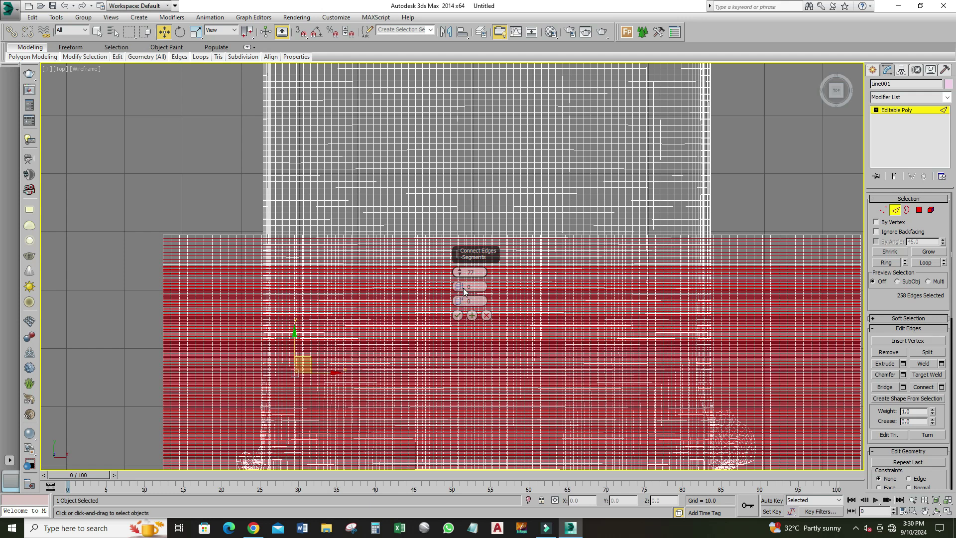
{"action": "double_click", "coordinate": [475, 272]}
{"action": "type", "text": "0"}
{"action": "key", "text": "Return"}
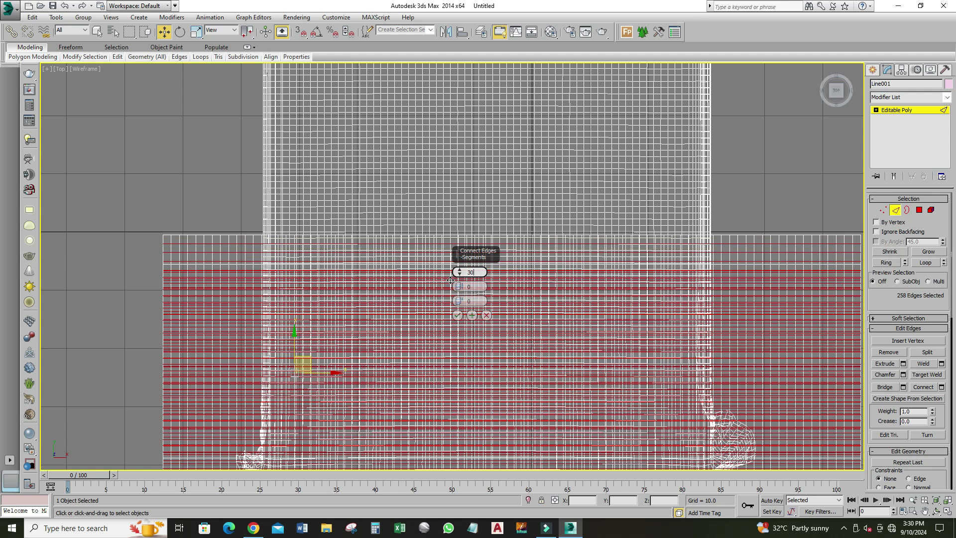
{"action": "left_click", "coordinate": [458, 315]}
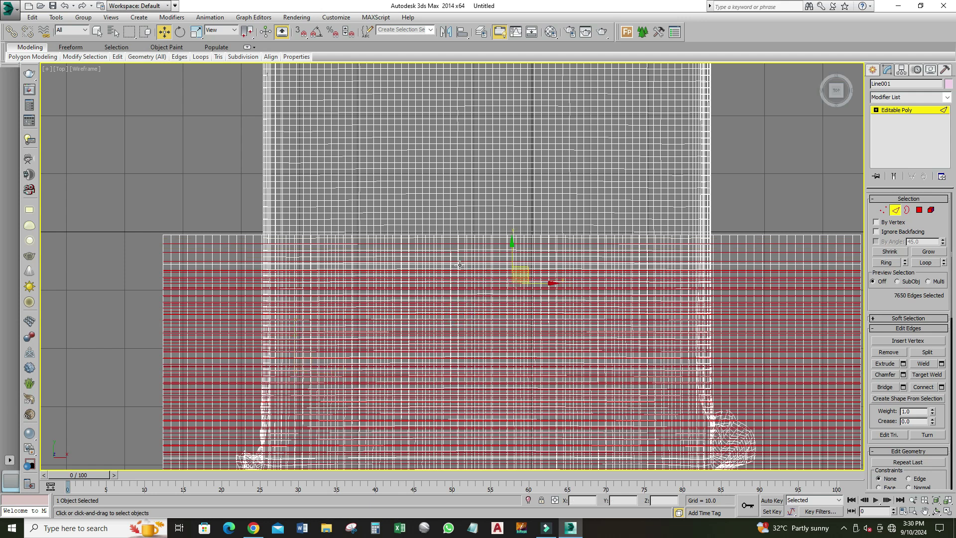
Step: Undo an accidental shift of the selected edges along X
{"action": "scroll", "coordinate": [468, 272], "scroll_direction": "down", "scroll_amount": 3}
{"action": "scroll", "coordinate": [503, 290], "scroll_direction": "up", "scroll_amount": 2}
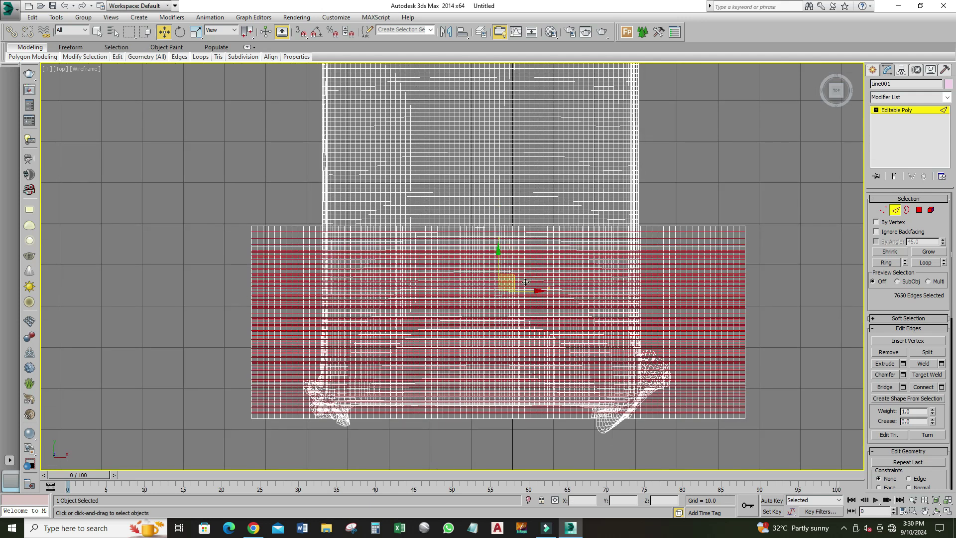
{"action": "left_click_drag", "start_coordinate": [534, 292], "coordinate": [524, 297]}
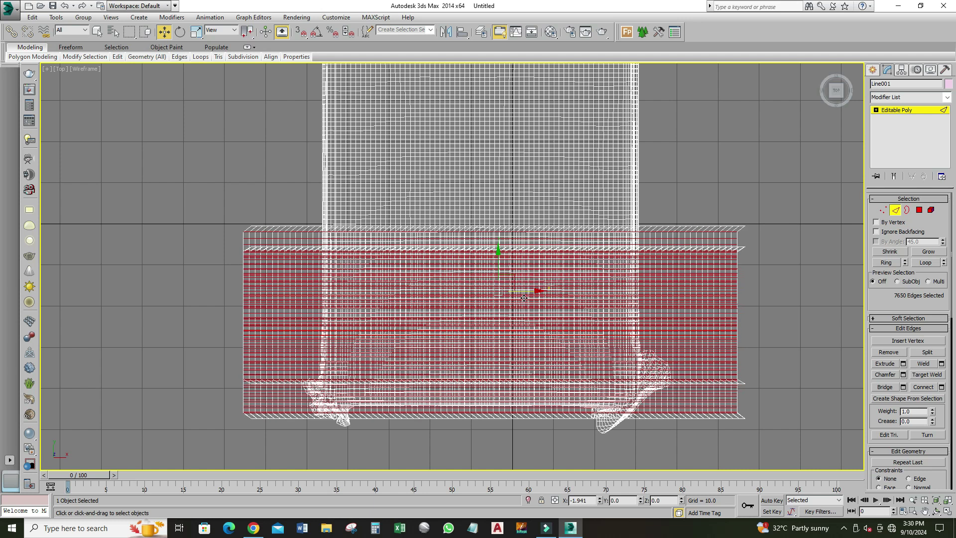
{"action": "key", "text": "ctrl+z"}
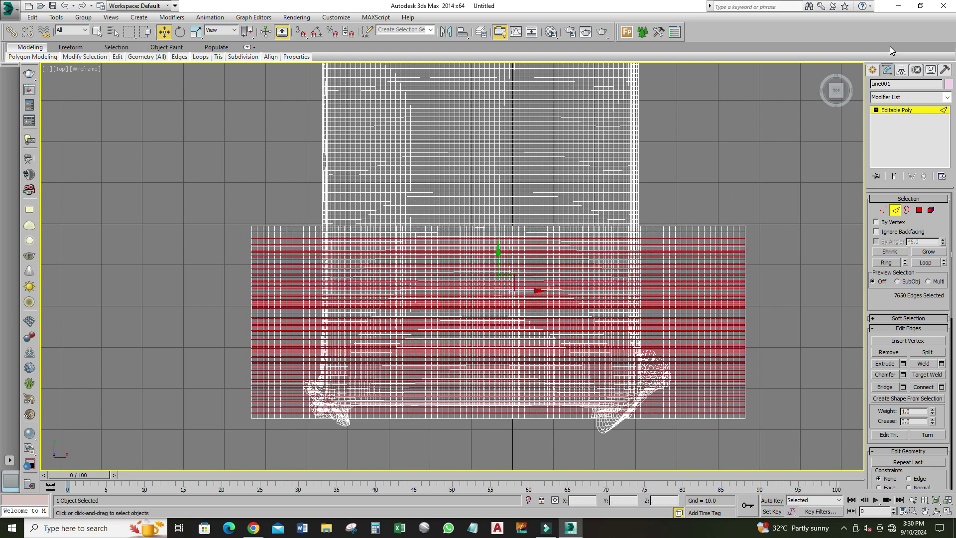
Step: Add a Cloth modifier to the sheet and open its Object Properties
{"action": "left_click", "coordinate": [873, 71]}
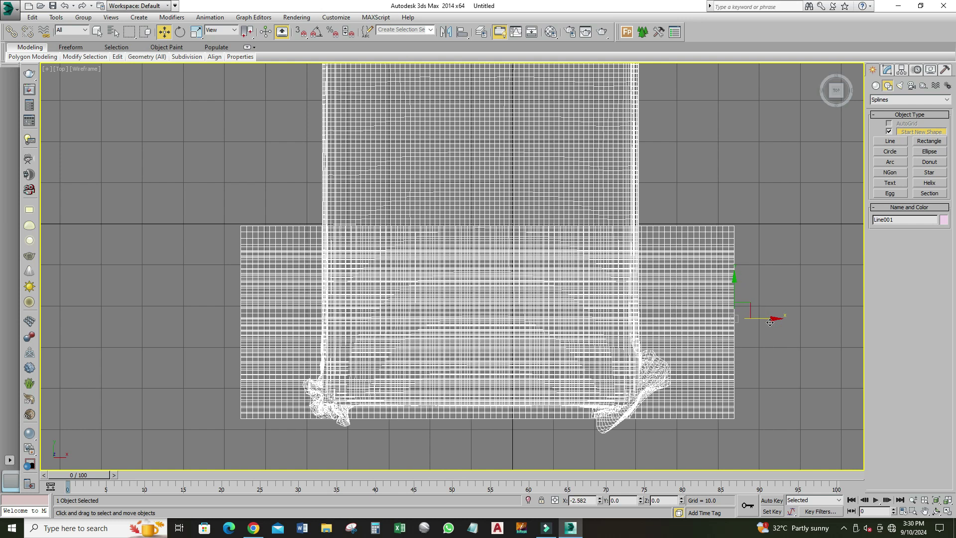
{"action": "key", "text": "alt+w"}
{"action": "key", "text": "alt+w"}
{"action": "middle_click_drag", "start_coordinate": [595, 363], "coordinate": [603, 328], "text": "alt"}
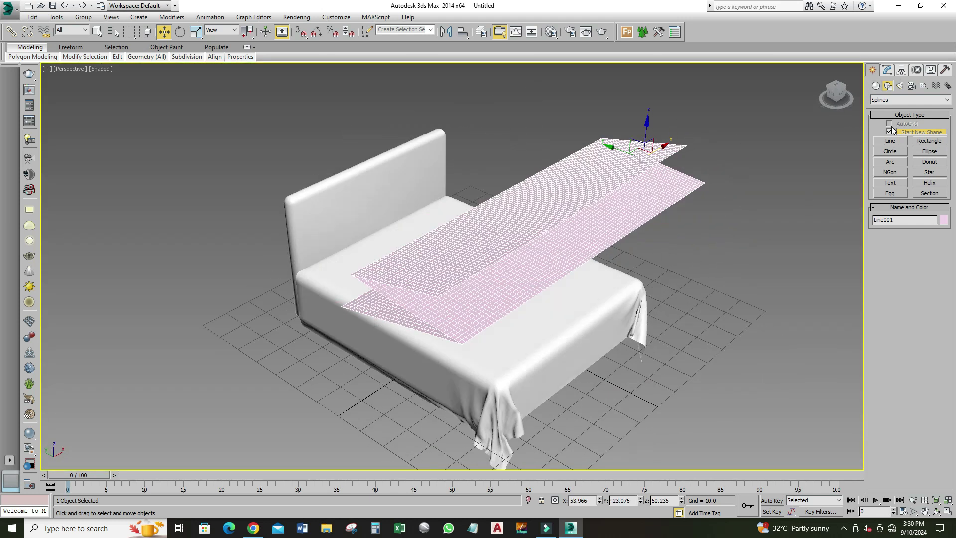
{"action": "left_click", "coordinate": [886, 70]}
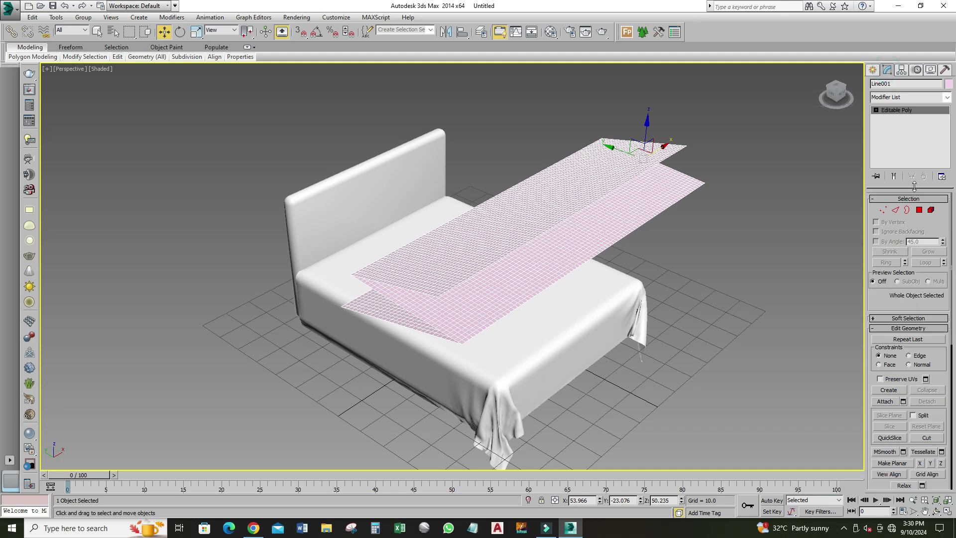
{"action": "left_click", "coordinate": [944, 98]}
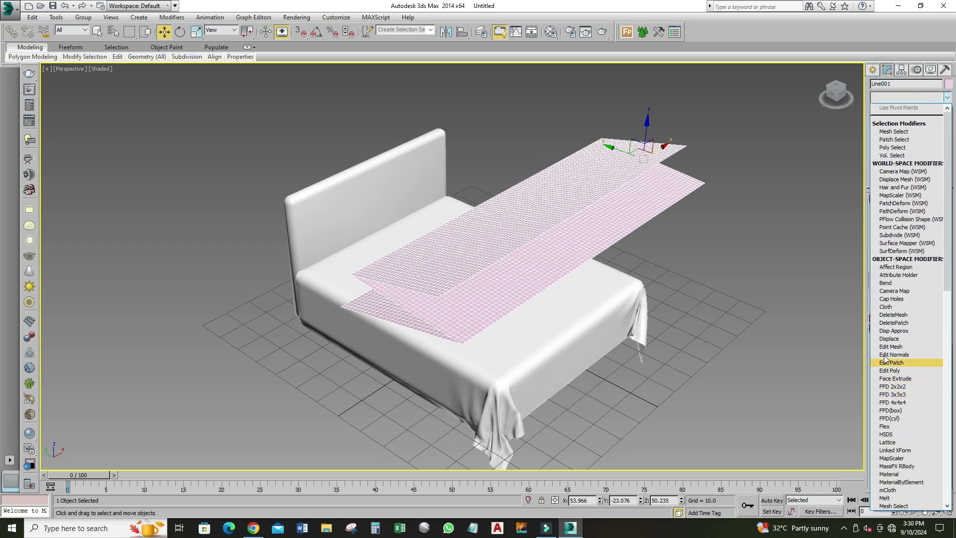
{"action": "left_click", "coordinate": [886, 307]}
{"action": "left_click", "coordinate": [902, 218]}
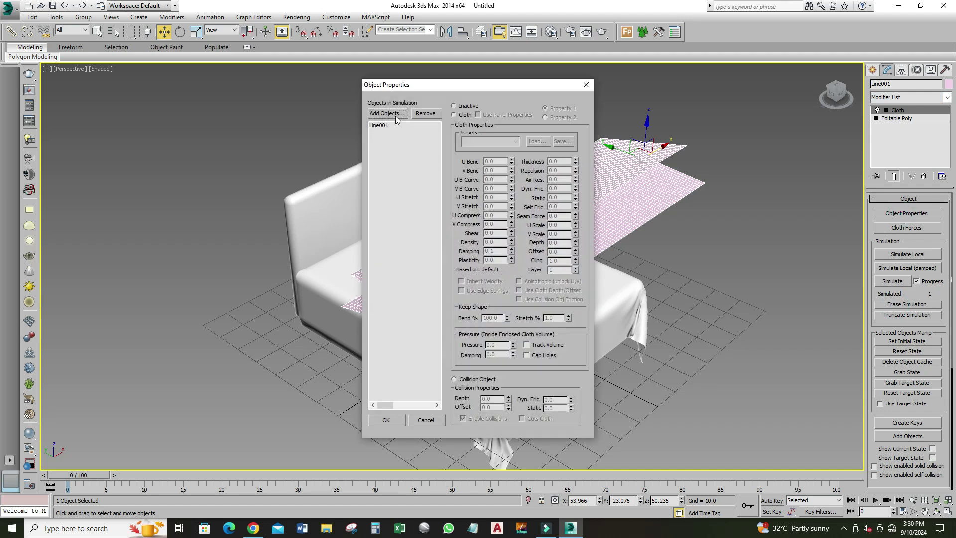
Step: Pick ChamferBox001, ChamferBox002 and Plane001 in Add Objects, then cancel without adding
{"action": "left_click", "coordinate": [394, 114]}
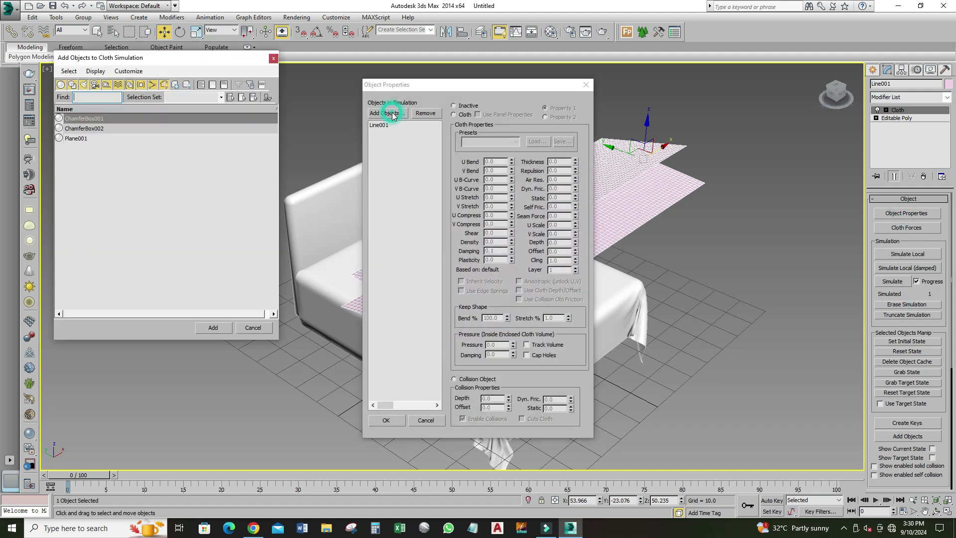
{"action": "left_click", "coordinate": [107, 132]}
{"action": "left_click", "coordinate": [110, 120], "text": "ctrl"}
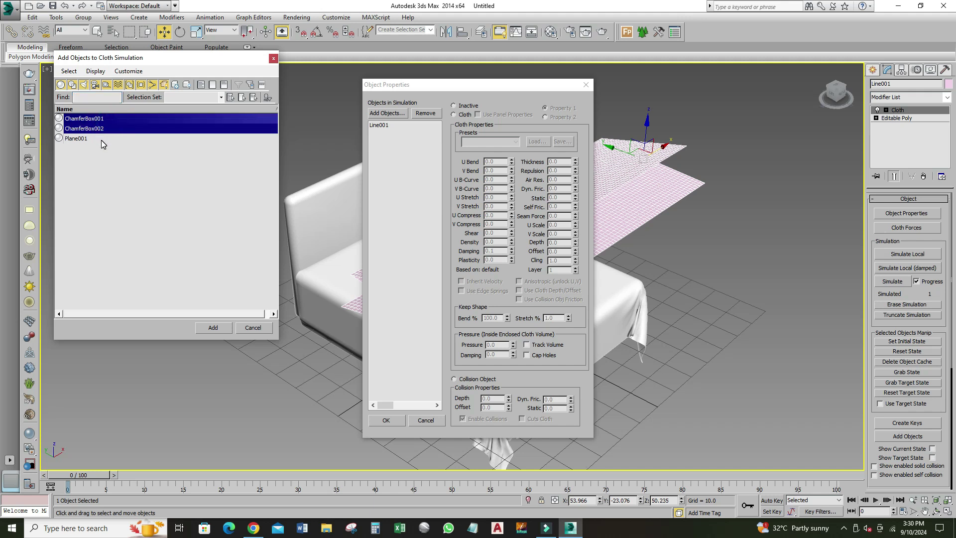
{"action": "left_click", "coordinate": [100, 139], "text": "ctrl"}
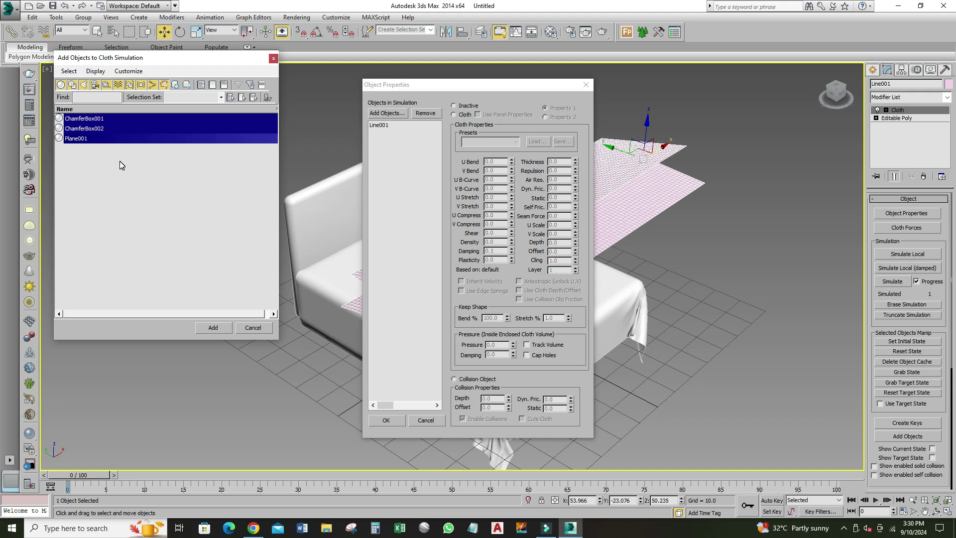
{"action": "left_click", "coordinate": [121, 165]}
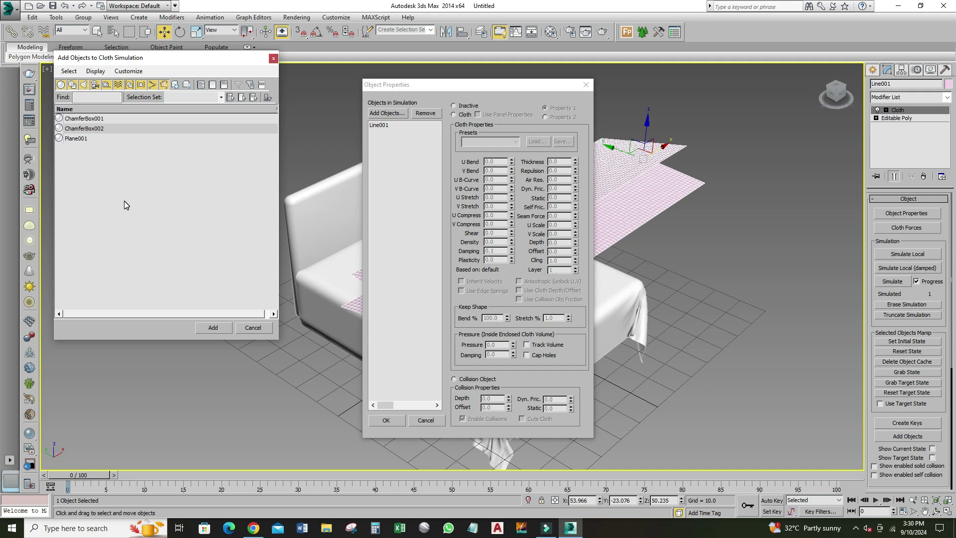
{"action": "key", "text": "Escape"}
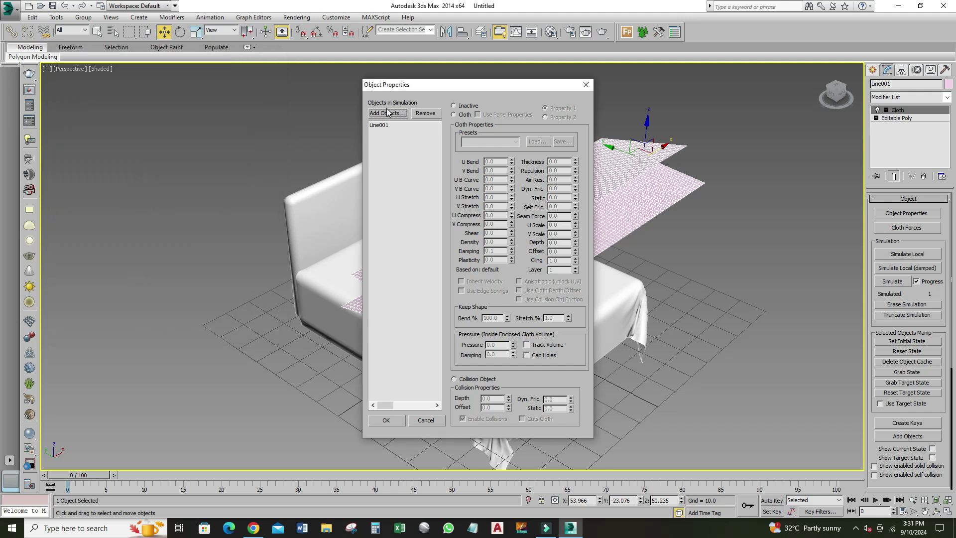
Step: Add ChamferBox001, ChamferBox002 and Plane001 to the simulation as collision objects
{"action": "left_click", "coordinate": [385, 114]}
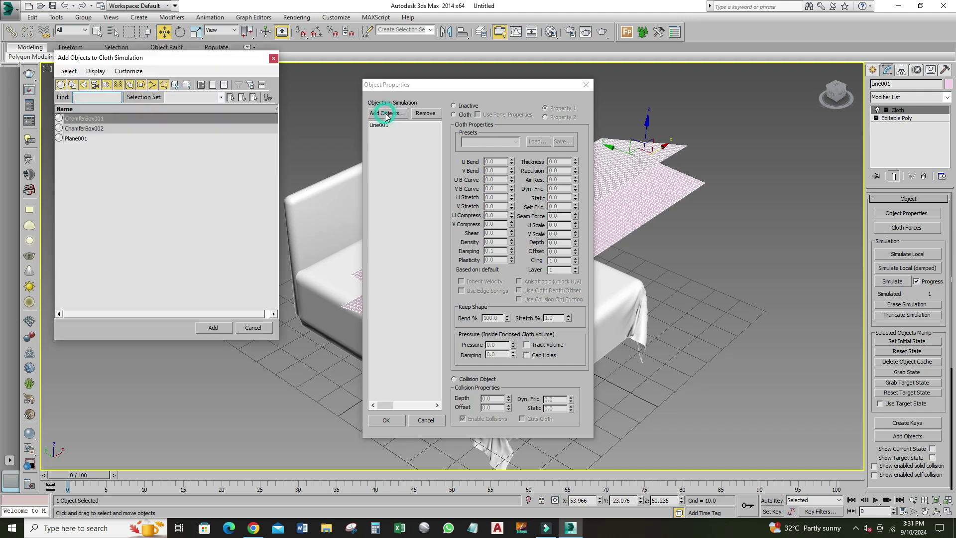
{"action": "left_click", "coordinate": [121, 120]}
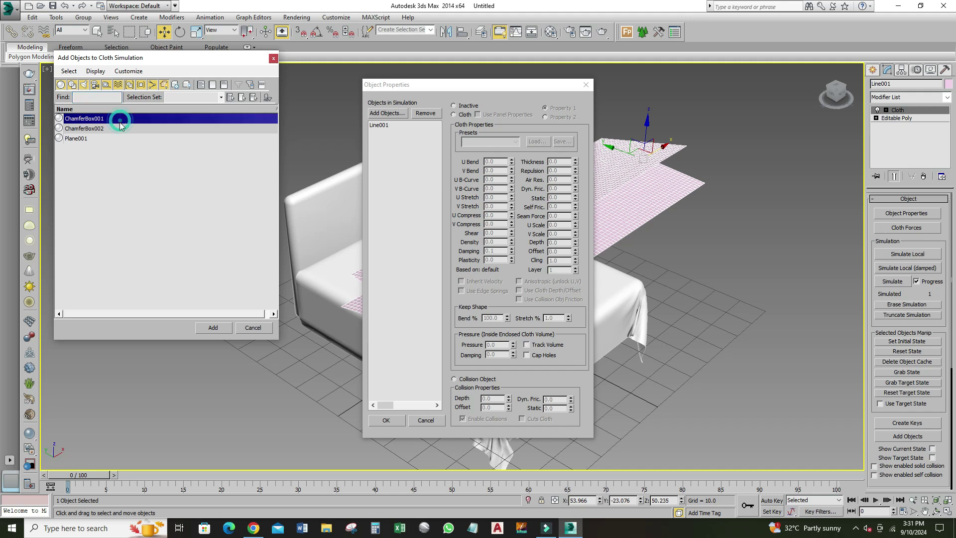
{"action": "left_click", "coordinate": [119, 127], "text": "ctrl"}
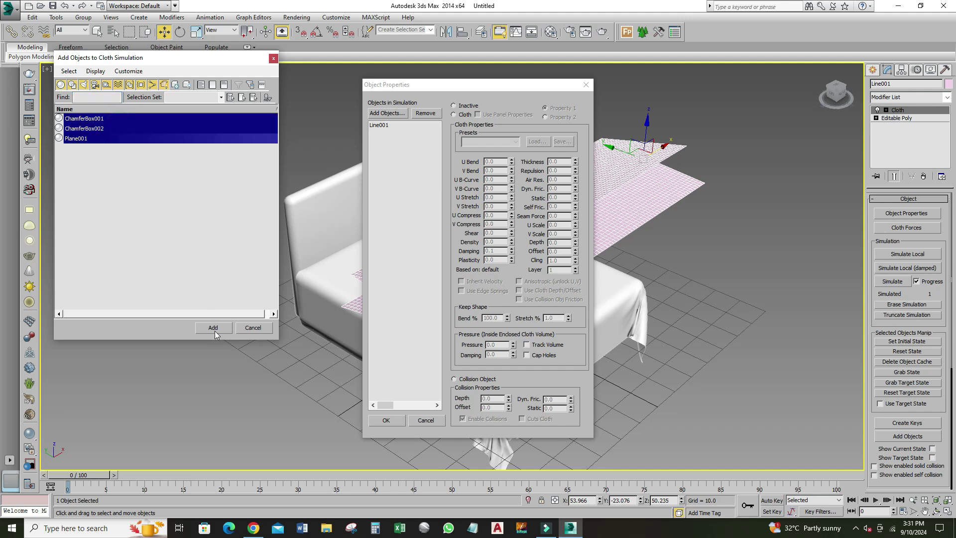
{"action": "left_click", "coordinate": [213, 328]}
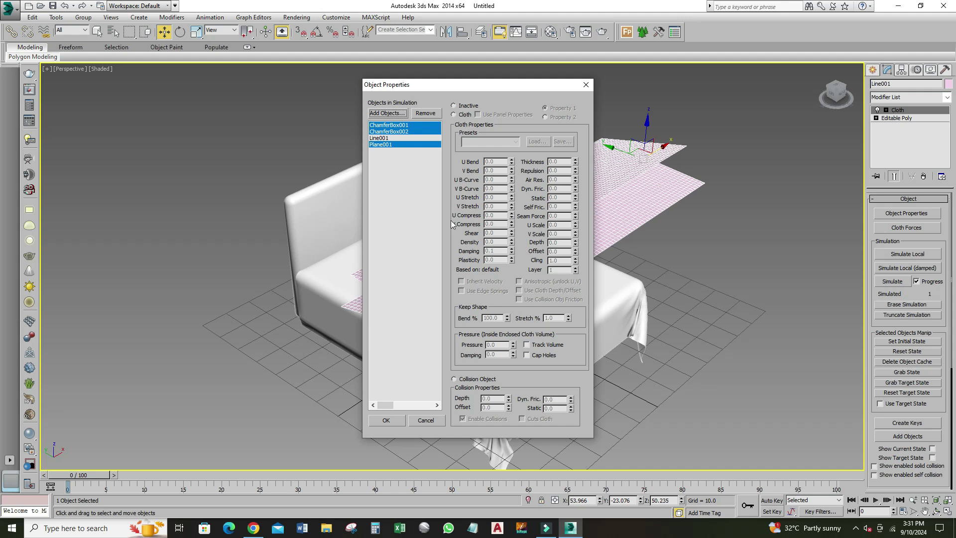
{"action": "left_click", "coordinate": [453, 379]}
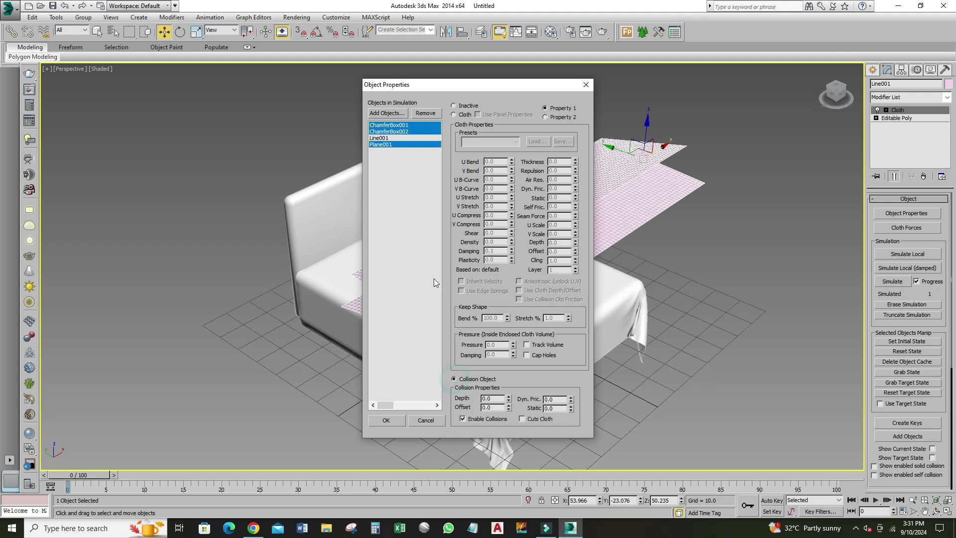
{"action": "left_click", "coordinate": [405, 145]}
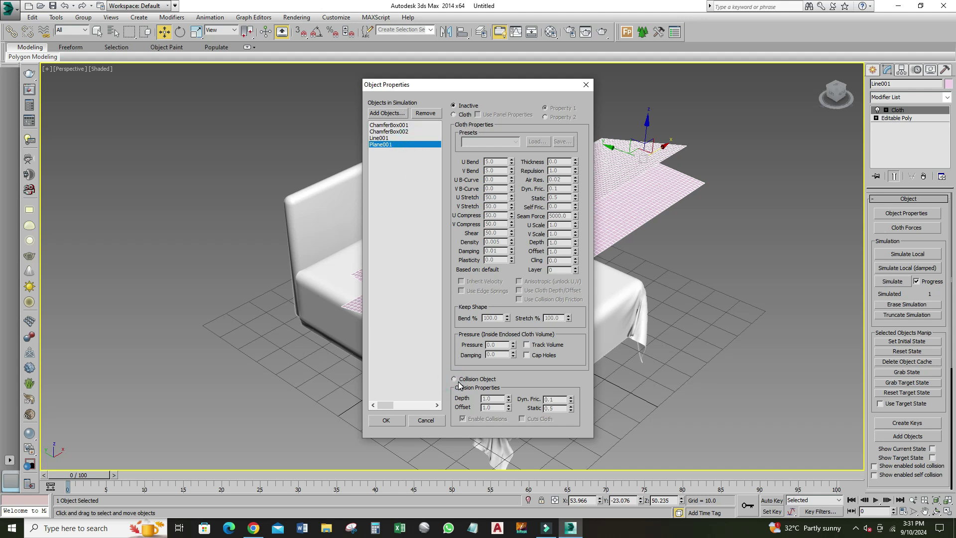
{"action": "left_click", "coordinate": [404, 132]}
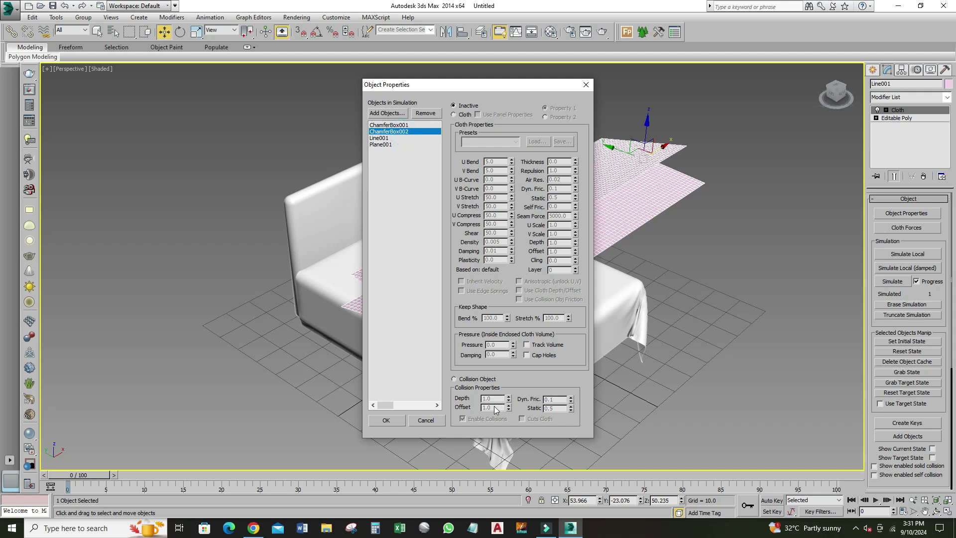
{"action": "left_click", "coordinate": [398, 124]}
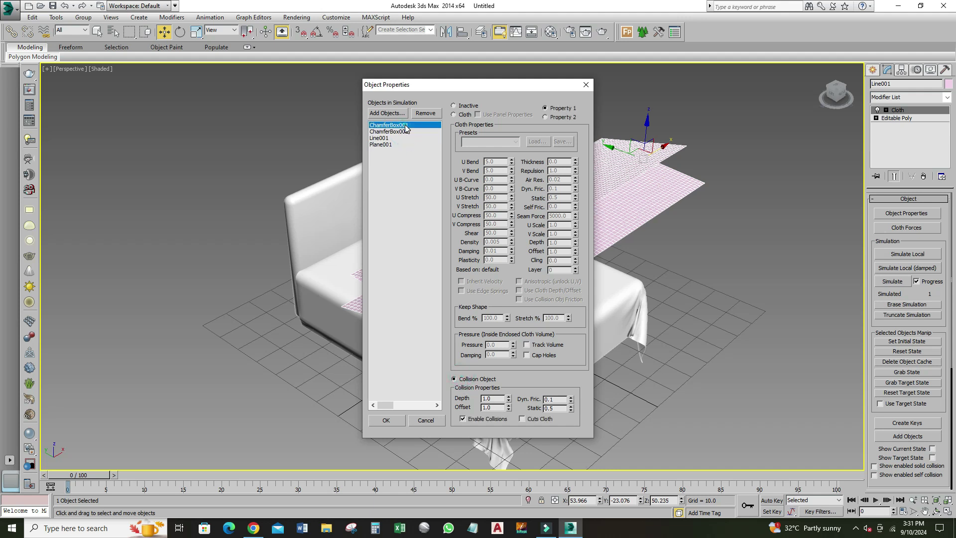
Step: Set ChamferBox001 to Collision Object and Line001 to Cloth, reviewing each object
{"action": "left_click", "coordinate": [454, 379]}
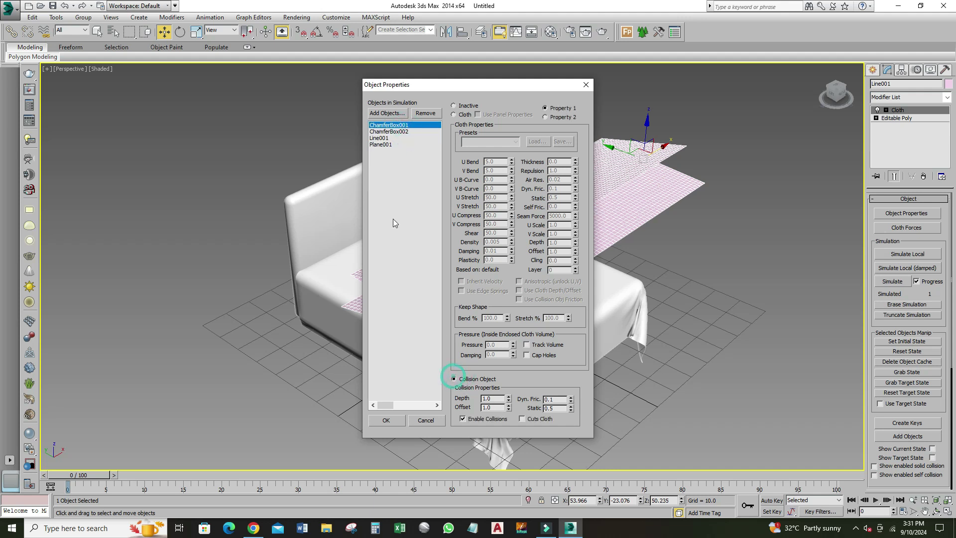
{"action": "left_click", "coordinate": [380, 139]}
{"action": "left_click", "coordinate": [453, 115]}
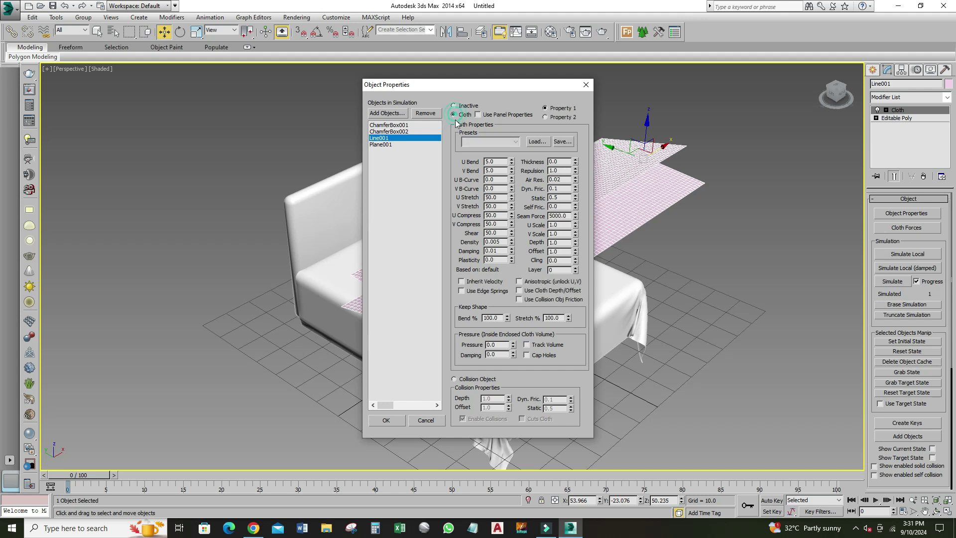
{"action": "left_click", "coordinate": [386, 141]}
{"action": "left_click", "coordinate": [387, 145]}
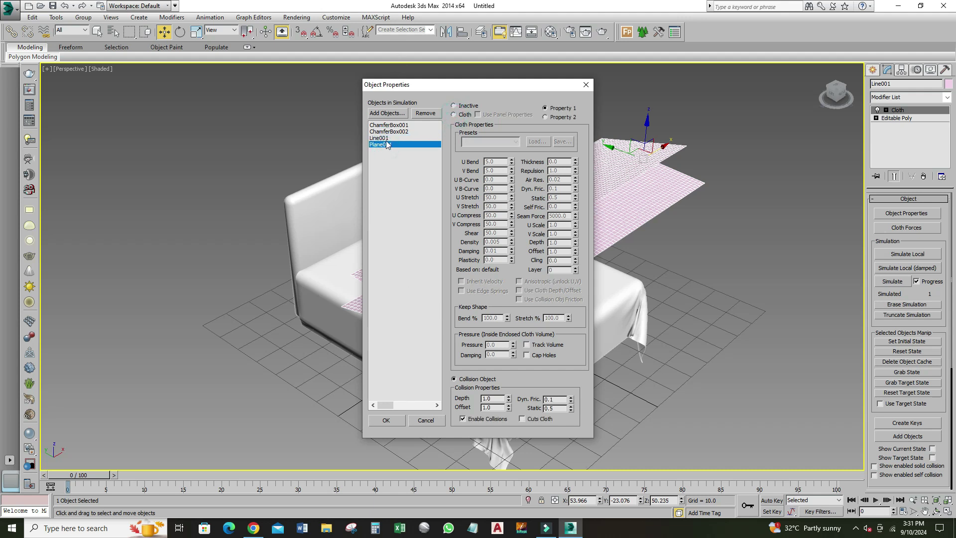
{"action": "left_click", "coordinate": [391, 133]}
{"action": "left_click", "coordinate": [392, 125]}
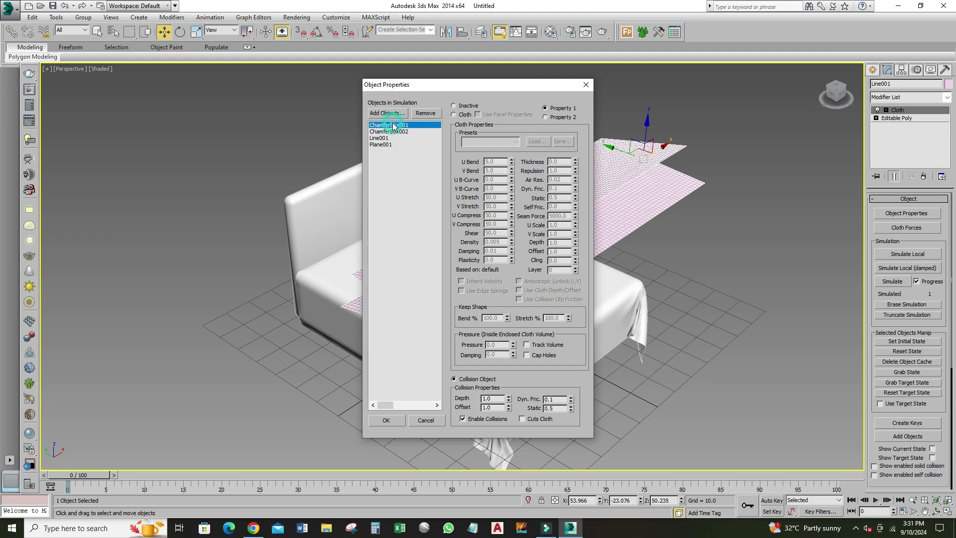
Step: Make the sheet white and run Simulate Local so it drops onto the bed's foot
{"action": "left_click", "coordinate": [388, 420]}
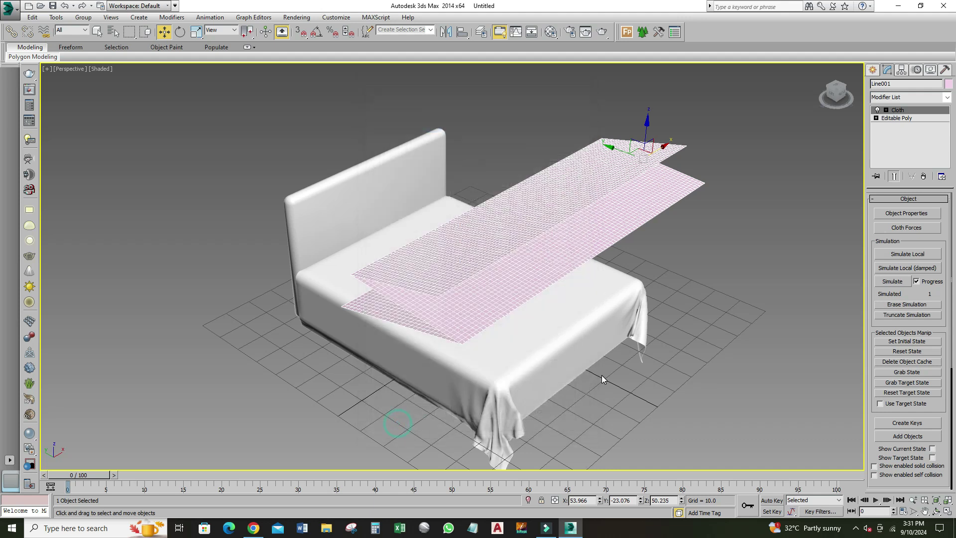
{"action": "middle_click_drag", "start_coordinate": [602, 376], "coordinate": [603, 356], "text": "alt"}
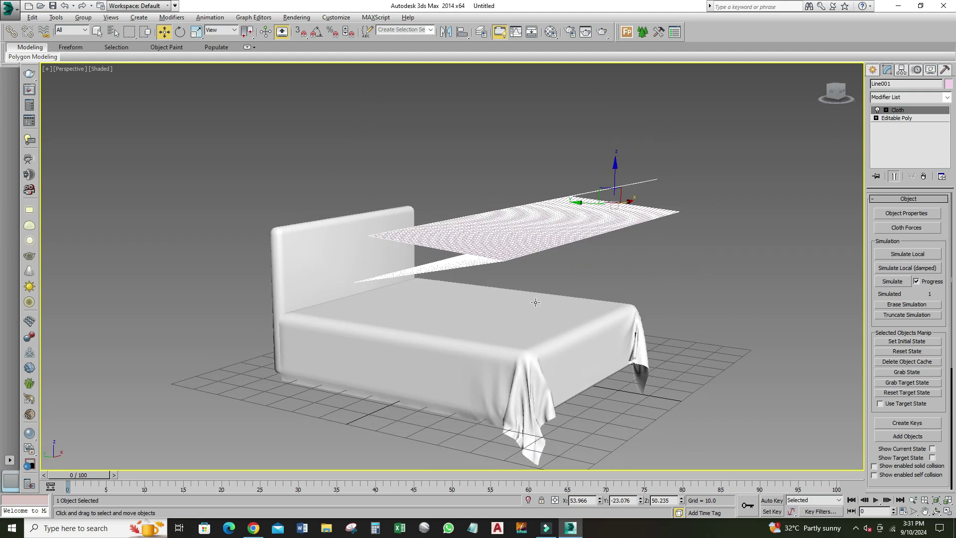
{"action": "middle_click_drag", "start_coordinate": [528, 358], "coordinate": [527, 294]}
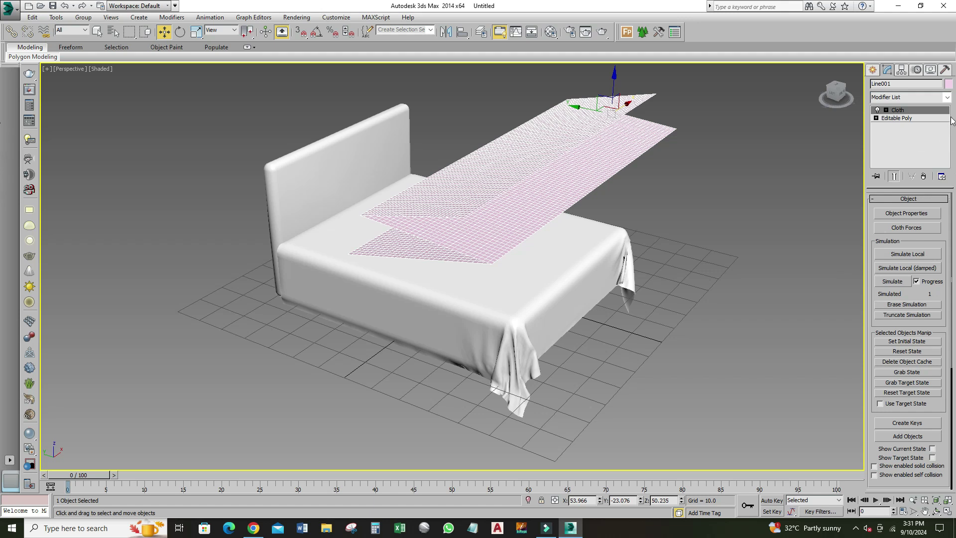
{"action": "left_click", "coordinate": [948, 84]}
{"action": "left_click", "coordinate": [566, 285]}
{"action": "left_click", "coordinate": [527, 318]}
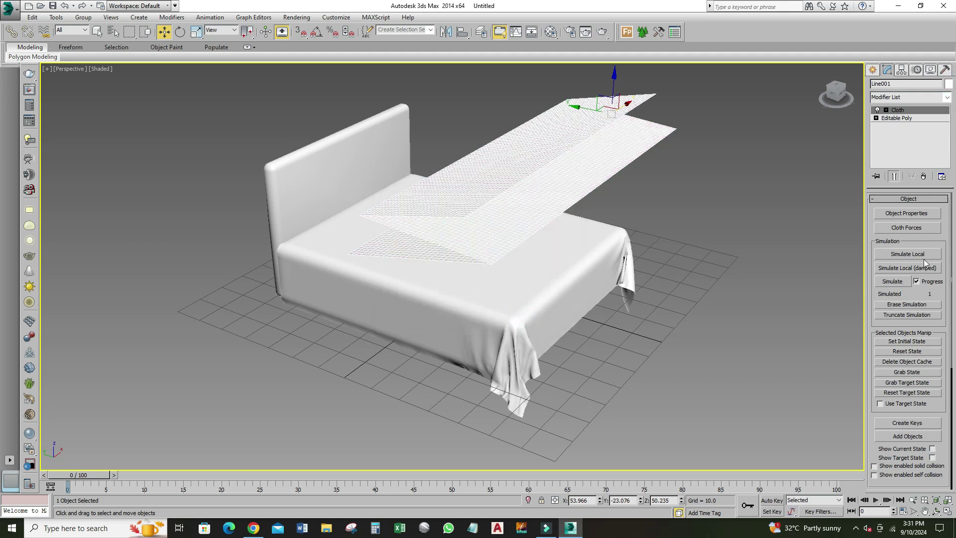
{"action": "left_click", "coordinate": [908, 254]}
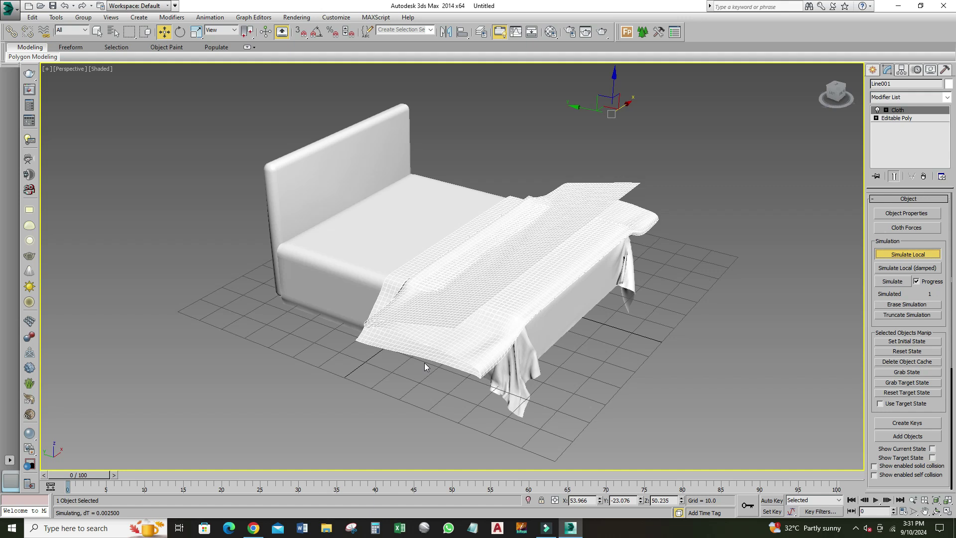
Step: Zoom and pan the perspective view to inspect the sheet draping over the bed's foot
{"action": "scroll", "coordinate": [424, 366], "scroll_direction": "up", "scroll_amount": 5}
{"action": "middle_click_drag", "start_coordinate": [435, 361], "coordinate": [418, 363]}
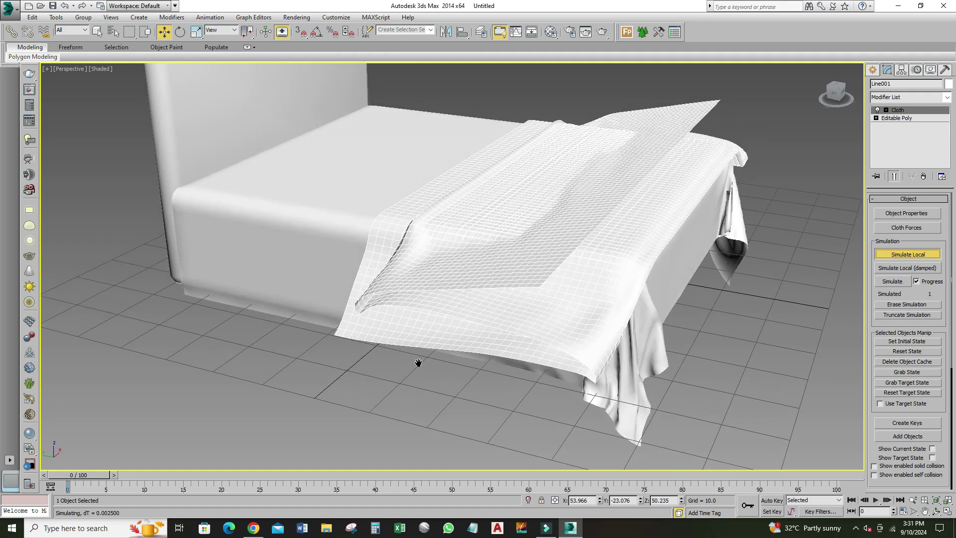
{"action": "scroll", "coordinate": [417, 351], "scroll_direction": "down", "scroll_amount": 2}
{"action": "scroll", "coordinate": [429, 333], "scroll_direction": "up", "scroll_amount": 6}
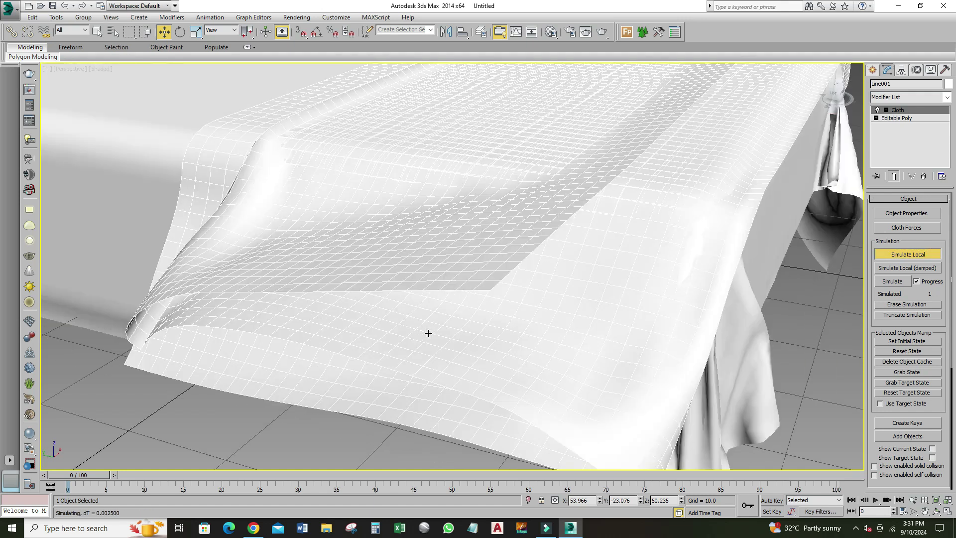
{"action": "scroll", "coordinate": [428, 334], "scroll_direction": "down", "scroll_amount": 7}
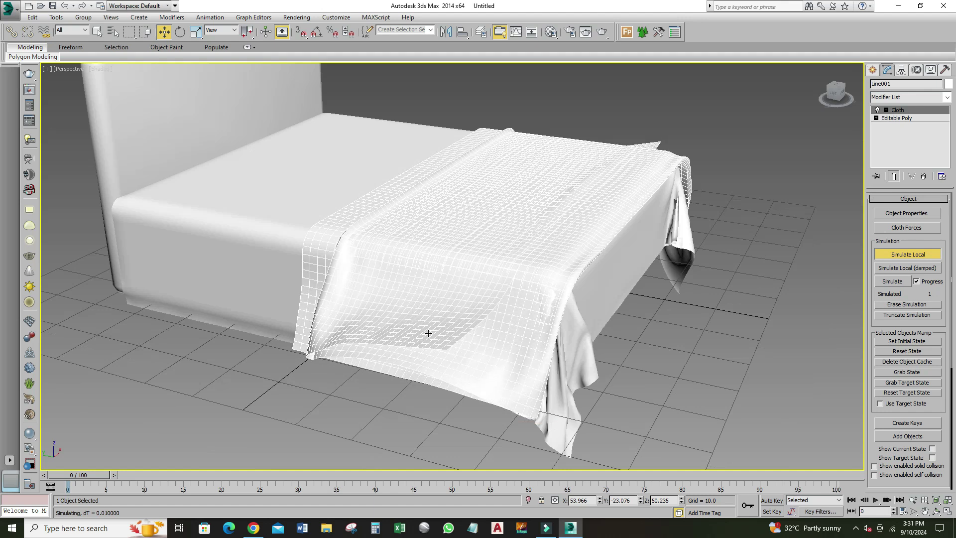
{"action": "scroll", "coordinate": [428, 333], "scroll_direction": "down", "scroll_amount": 1}
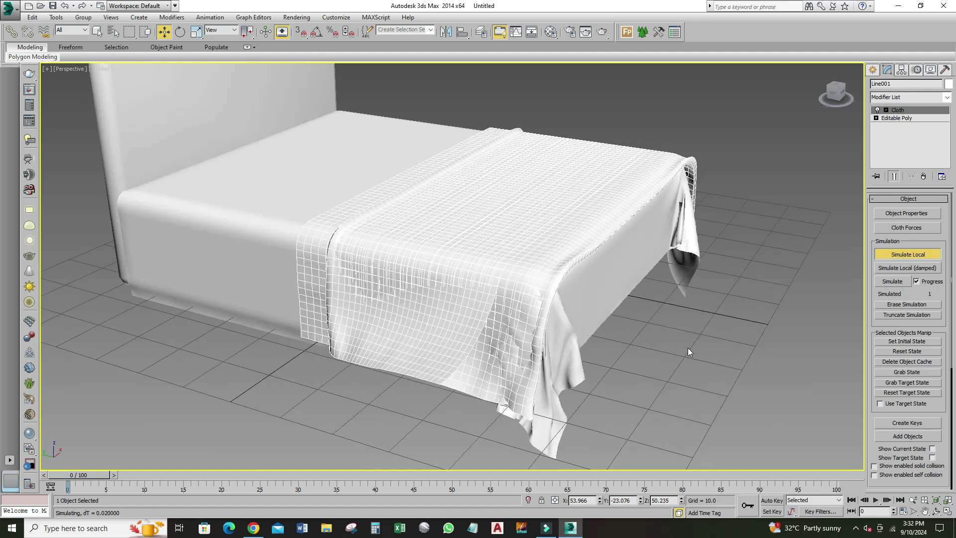
Step: Halt Line001's cloth simulation with the sheet over the foot end, then review the bed from several angles
{"action": "left_click", "coordinate": [909, 253]}
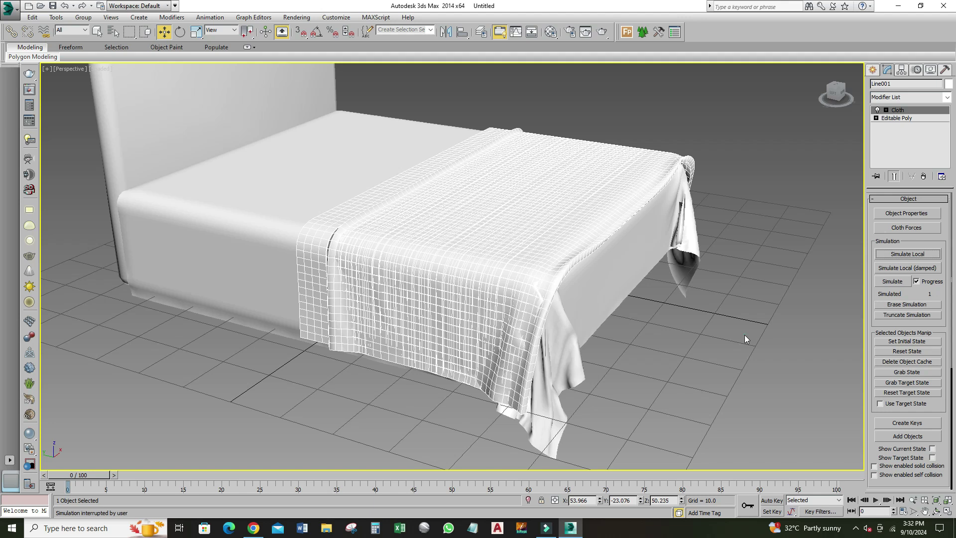
{"action": "left_click", "coordinate": [745, 334]}
{"action": "mouse_move", "coordinate": [745, 335]}
{"action": "middle_mouse_down"}
{"action": "mouse_move", "coordinate": [610, 339]}
{"action": "mouse_move", "coordinate": [648, 322]}
{"action": "mouse_move", "coordinate": [689, 330]}
{"action": "mouse_move", "coordinate": [597, 325]}
{"action": "mouse_move", "coordinate": [623, 369]}
{"action": "mouse_move", "coordinate": [573, 372]}
{"action": "mouse_move", "coordinate": [587, 368]}
{"action": "middle_mouse_up"}
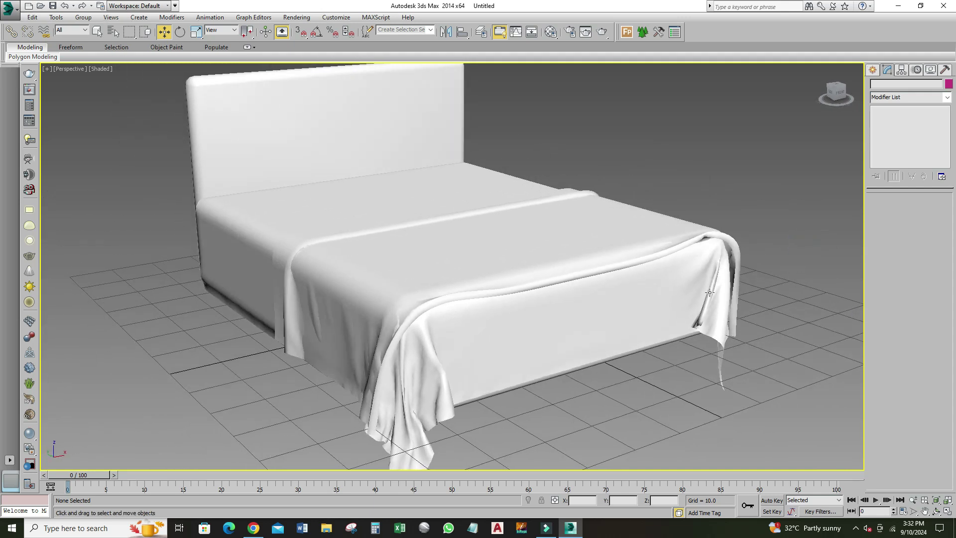
{"action": "middle_click_drag", "start_coordinate": [710, 293], "coordinate": [714, 294], "text": "alt"}
{"action": "mouse_move", "coordinate": [356, 423]}
{"action": "middle_mouse_down", "text": "alt"}
{"action": "mouse_move", "coordinate": [384, 391]}
{"action": "mouse_move", "coordinate": [367, 384]}
{"action": "mouse_move", "coordinate": [407, 357]}
{"action": "mouse_move", "coordinate": [405, 377]}
{"action": "middle_mouse_up", "text": "alt"}
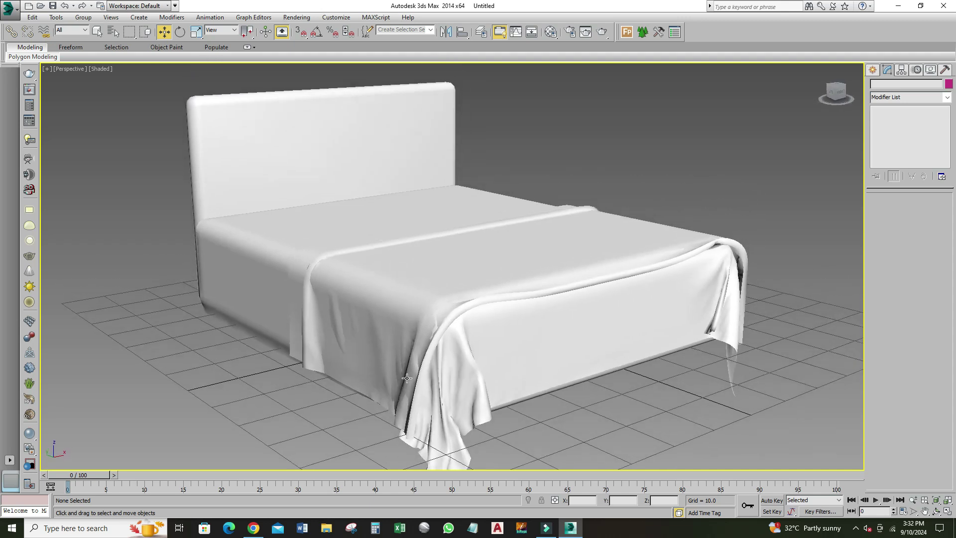